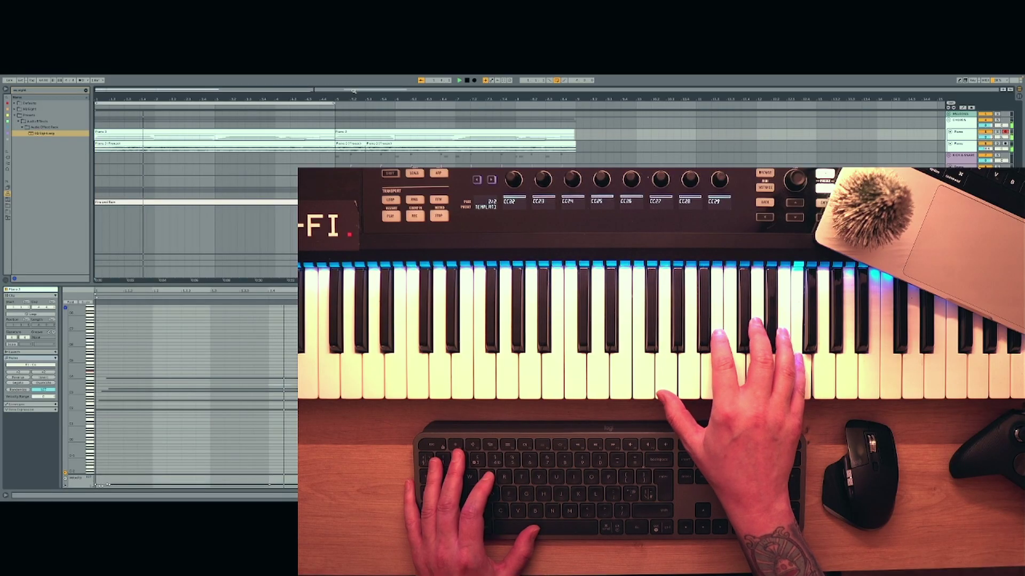
key("r")
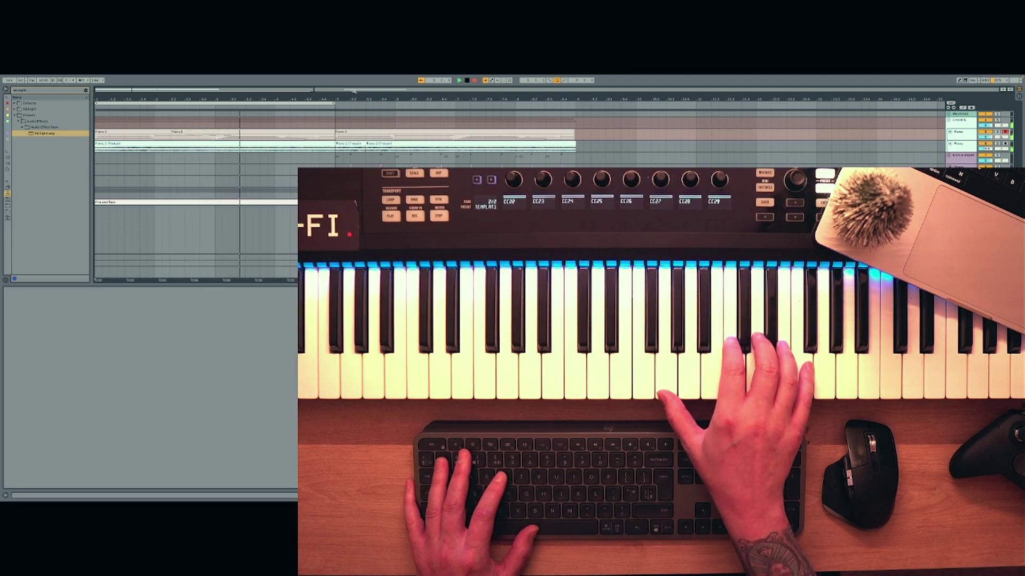
key("space")
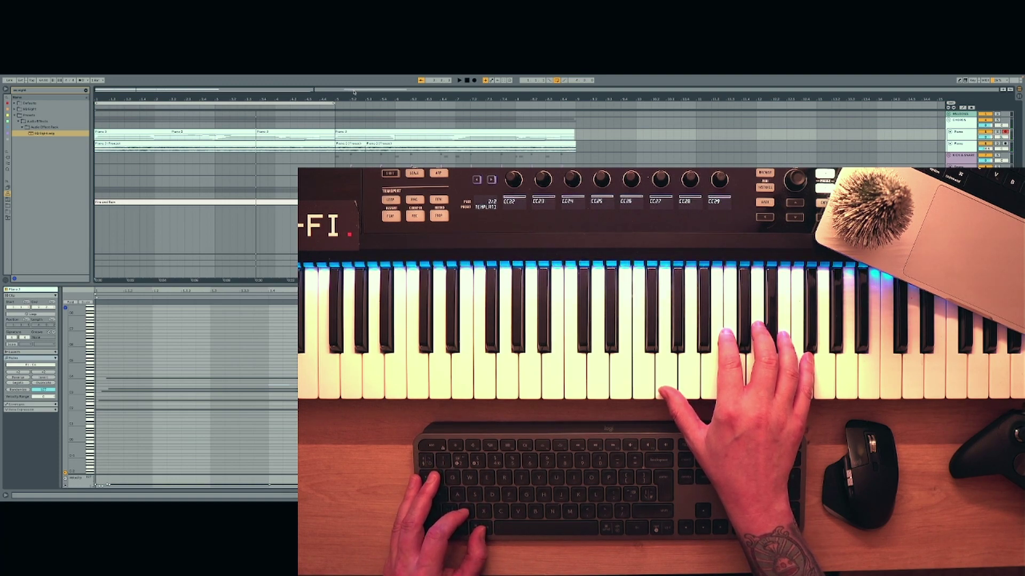
key("super+z")
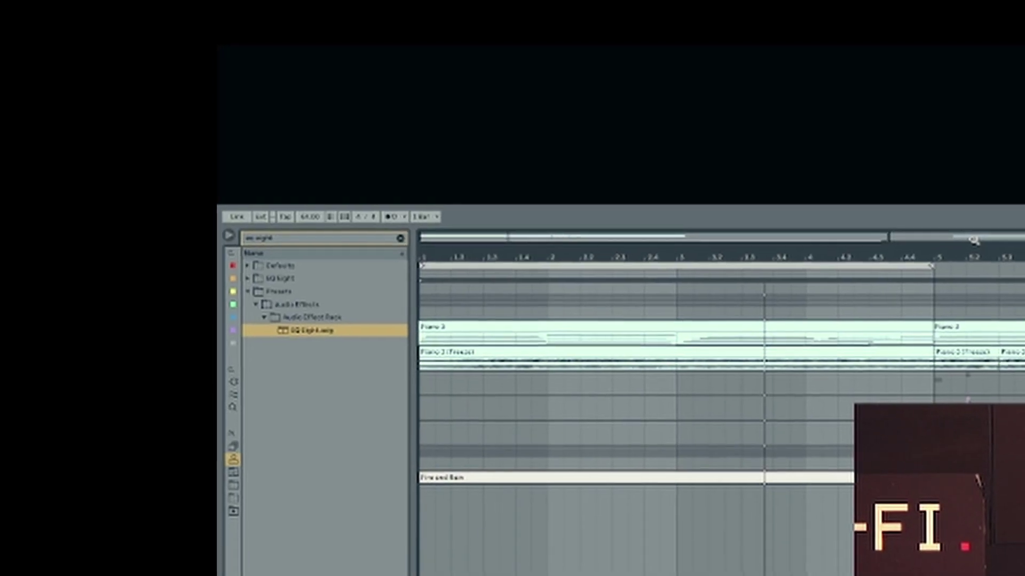
Step: Turn on the metronome and record a new take over the Piano track's first clip during playback
key("y")
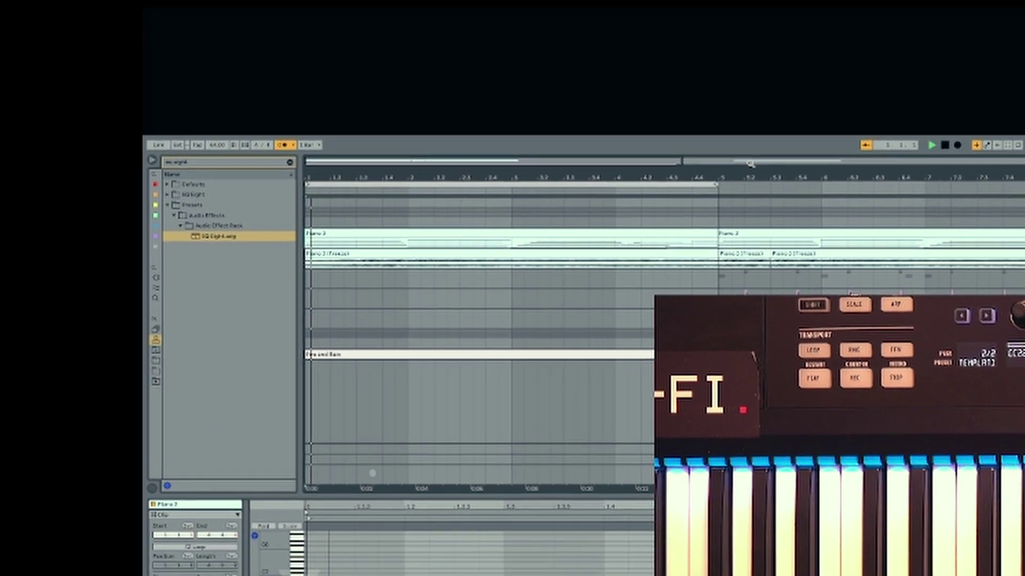
key("space")
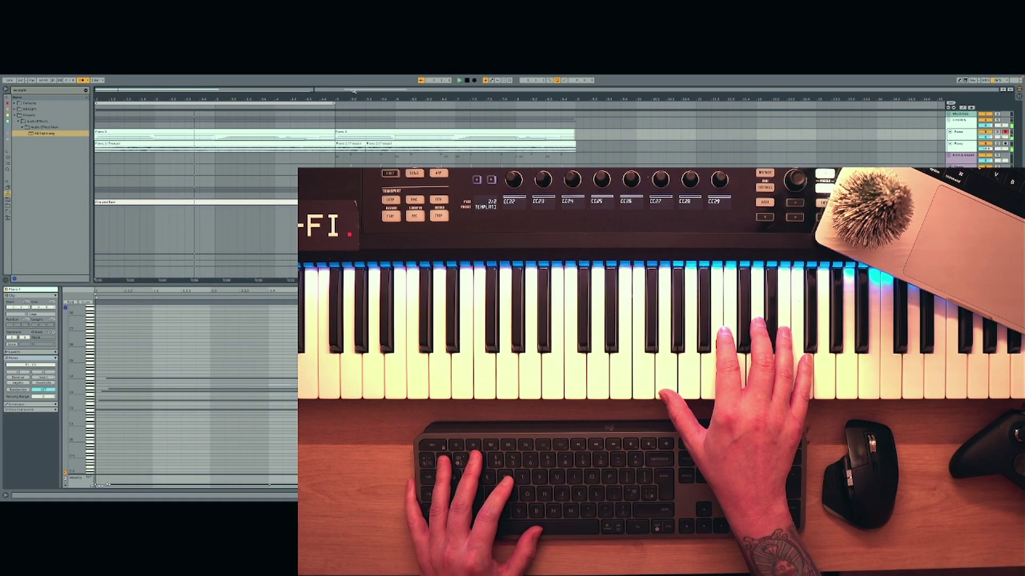
key("F9")
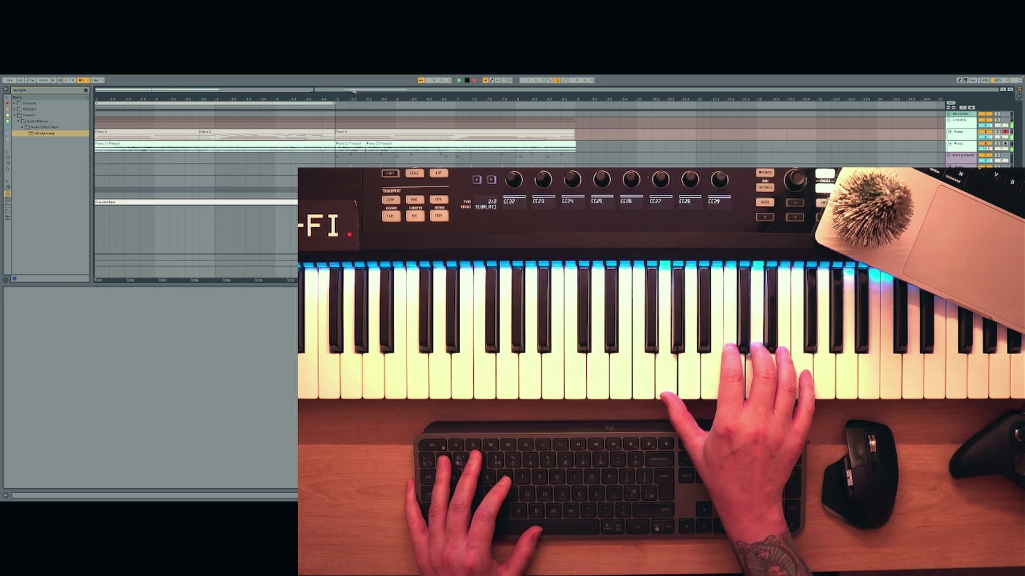
key("space")
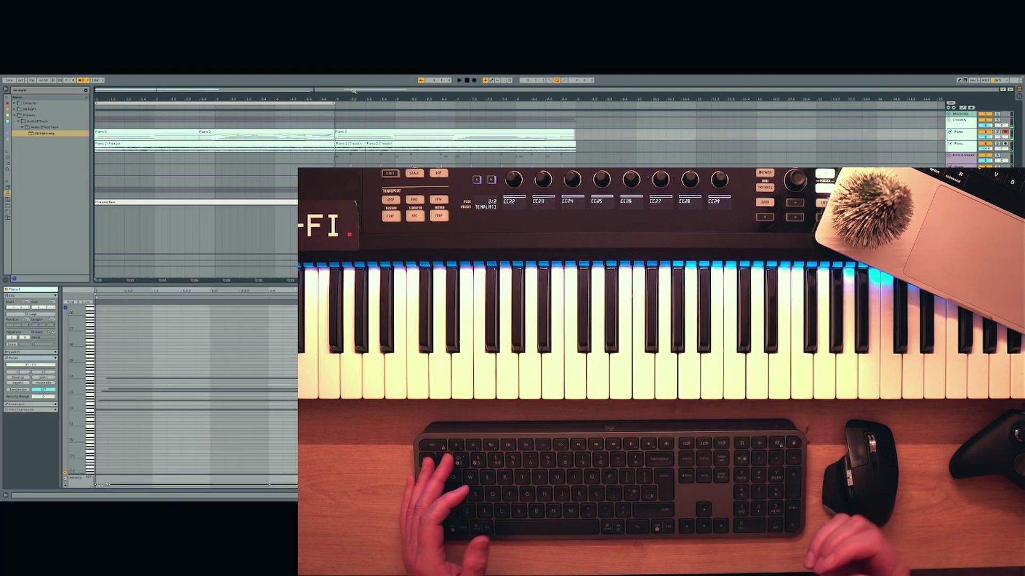
Step: Toggle the detail area between the piano clip's notes and the track's devices, ending on the devices
key("space")
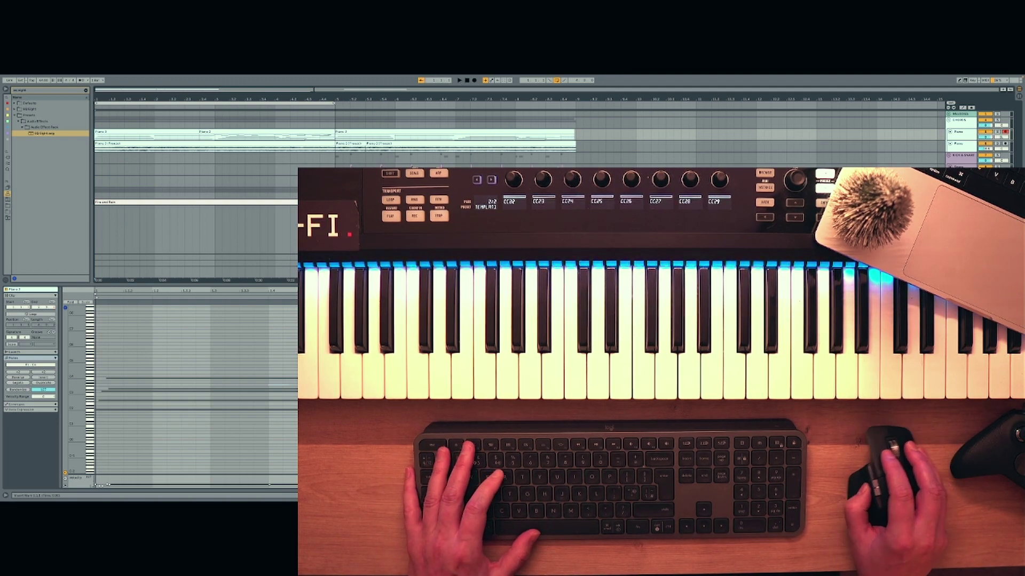
key("shift+Tab")
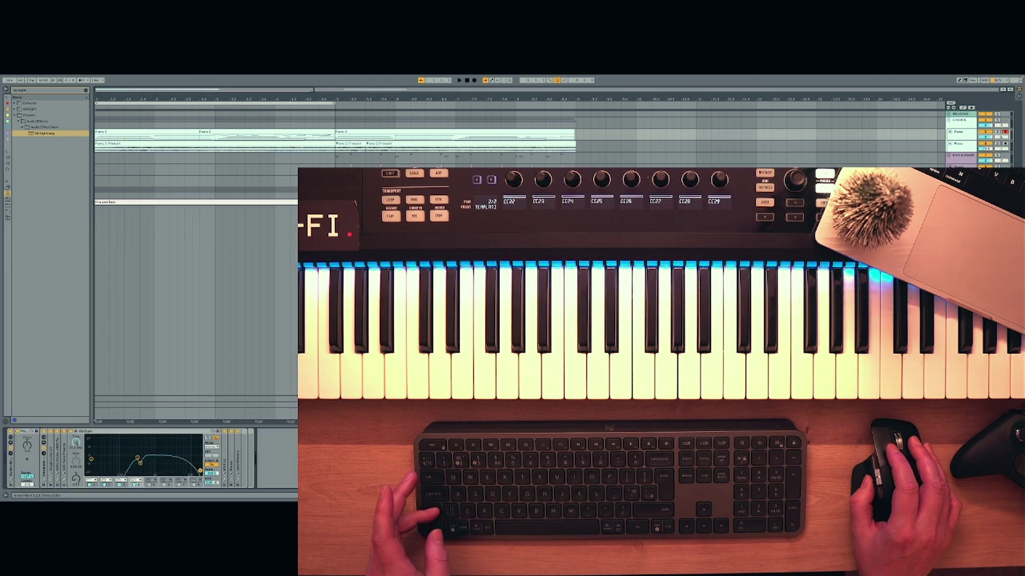
key("shift+Tab")
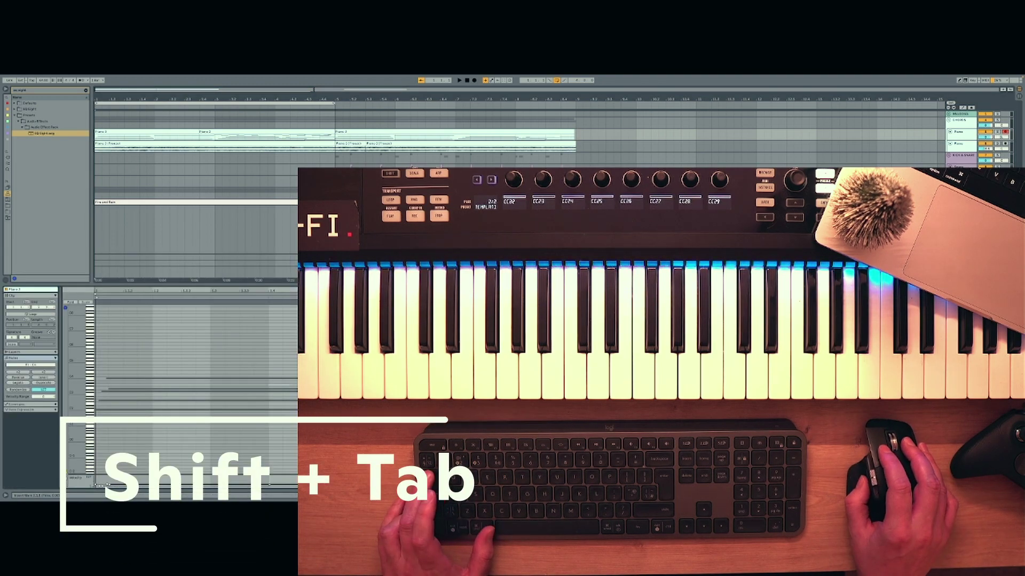
key("shift+Tab")
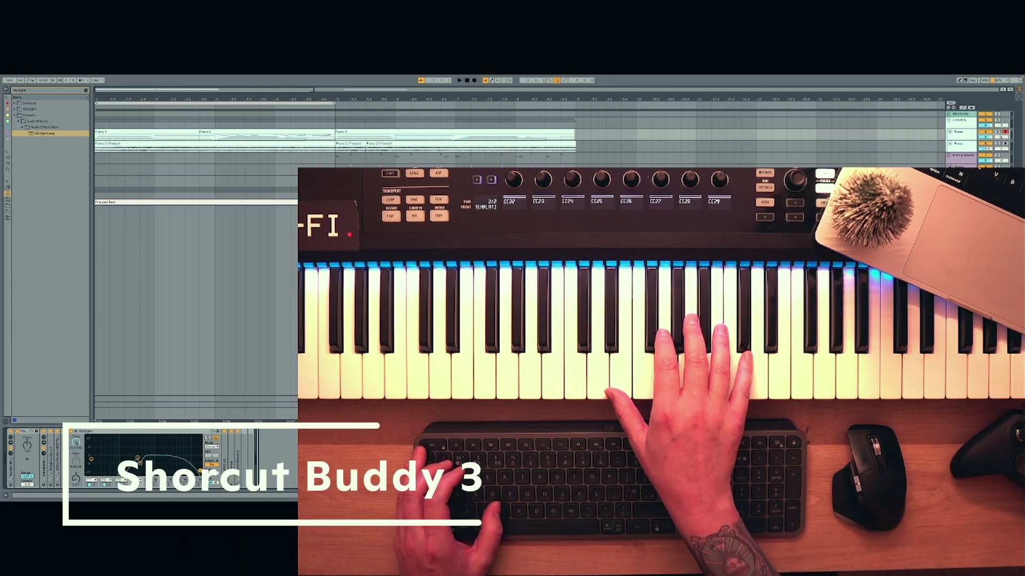
Step: During playback, open the Piano track's plug-in windows, then raise MV2's low level and lower its high level
key("space")
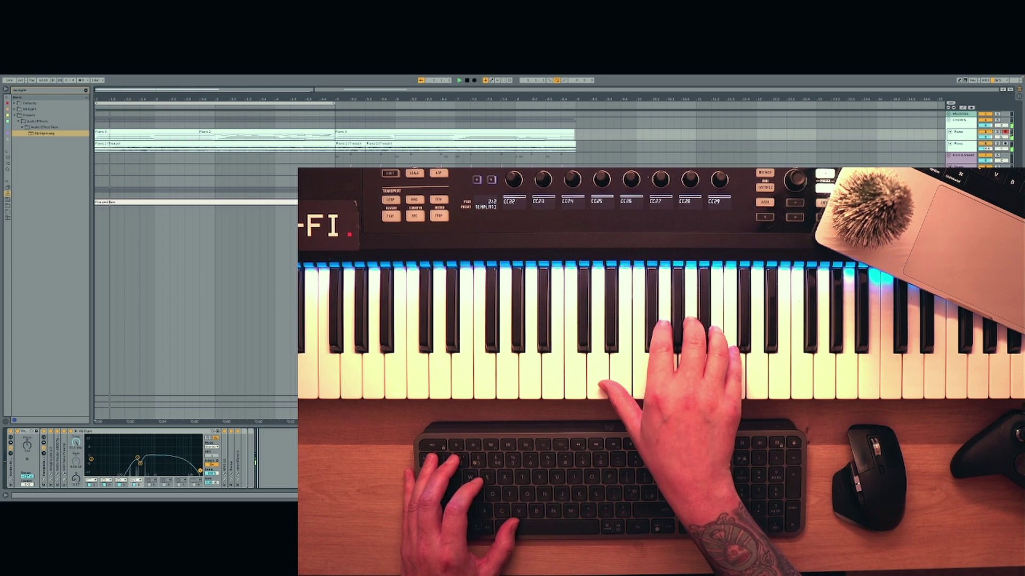
key("1")
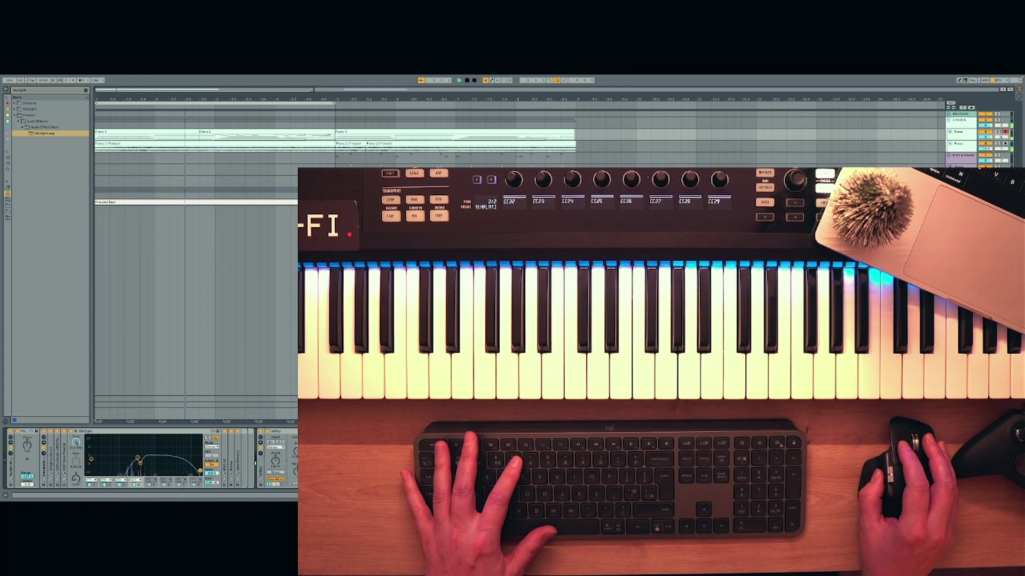
key("ctrl+alt+p")
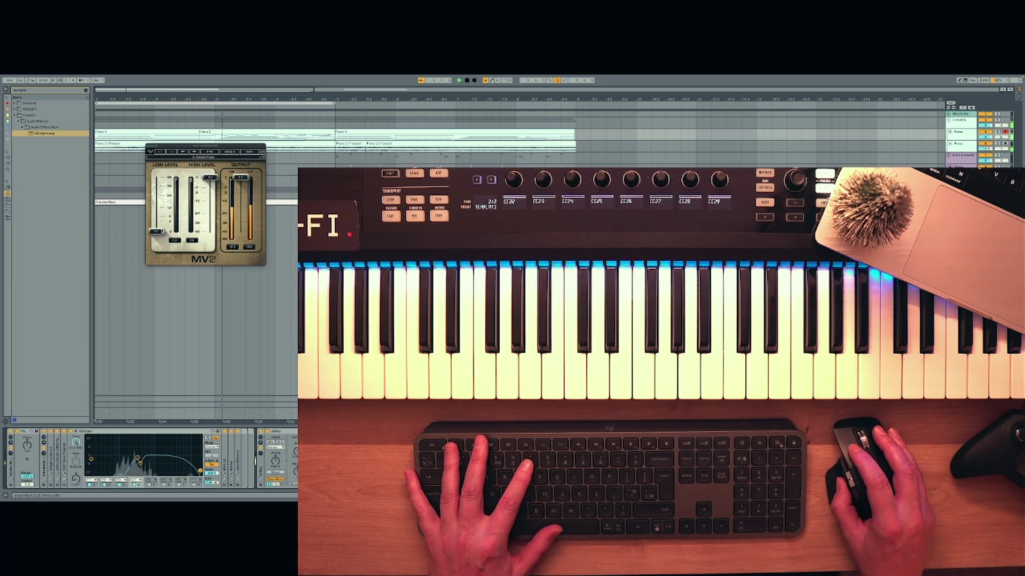
left_click_drag(157, 231, 157, 221)
left_click_drag(210, 177, 210, 197)
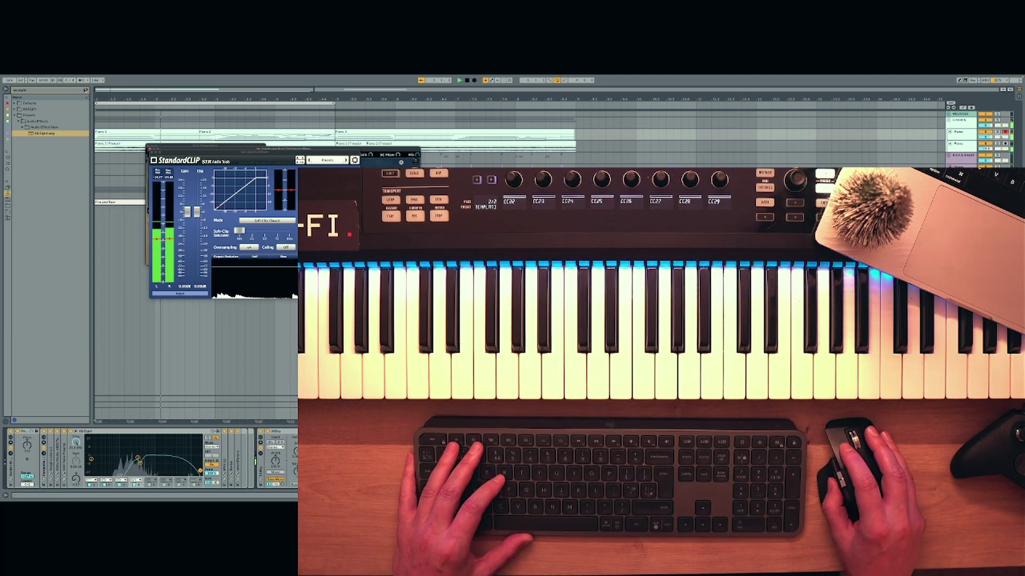
Step: Search the browser for "eq eight"
scroll(50, 256, "down", 5)
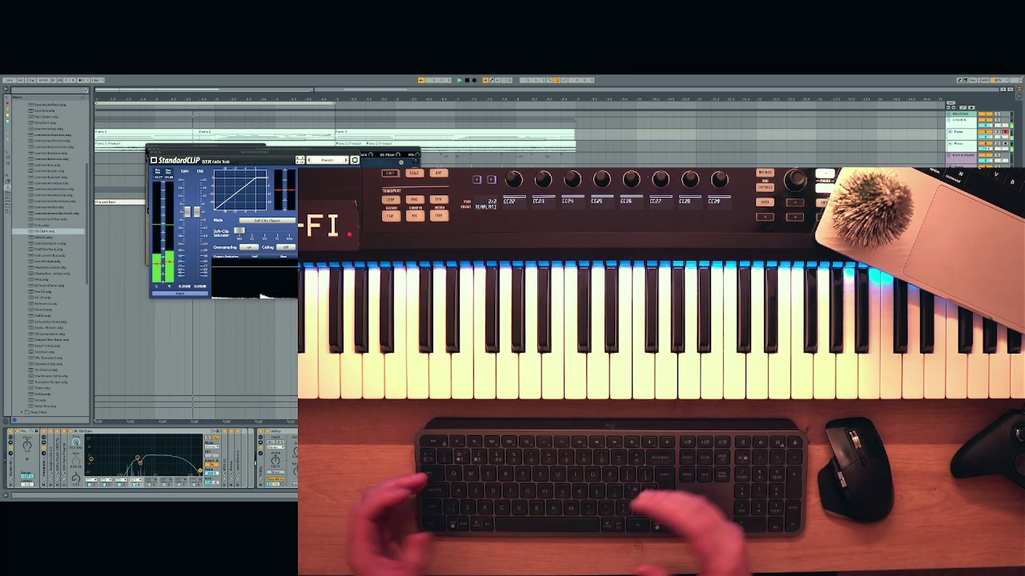
type("eq")
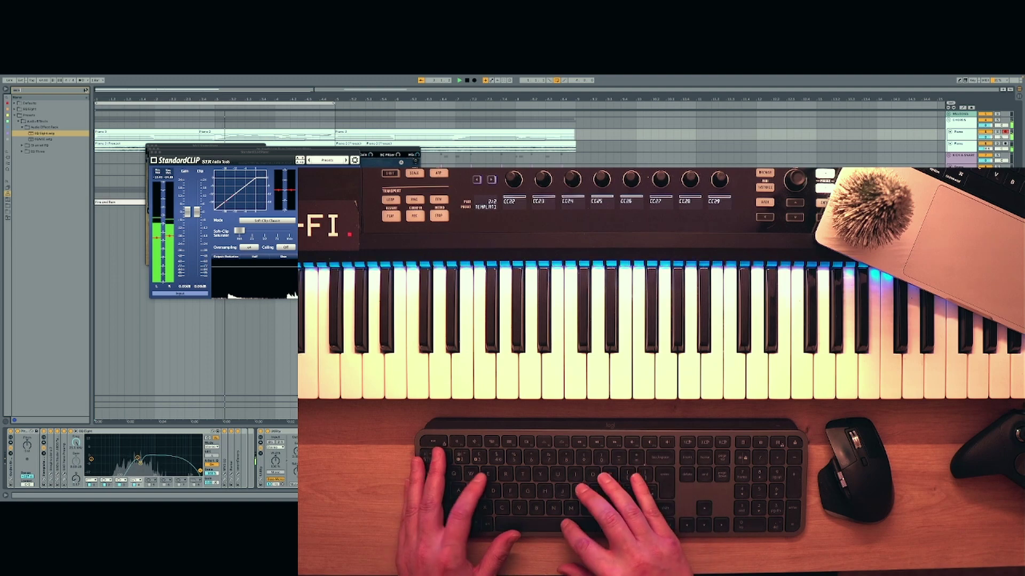
type(" eight")
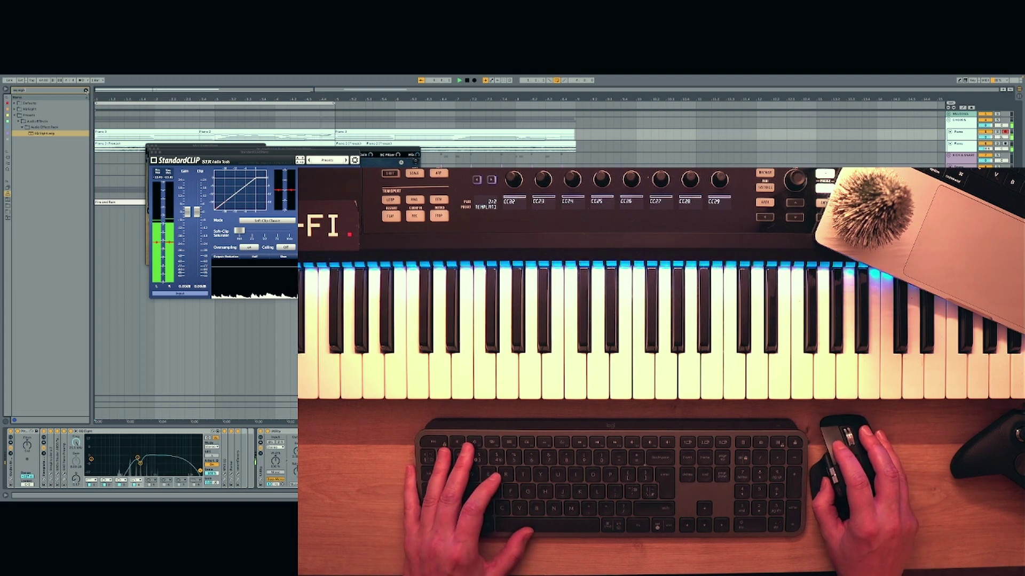
Step: Clear the search, try searching within another browser category, and start a fresh search across the whole library
left_click(86, 90)
left_click(8, 158)
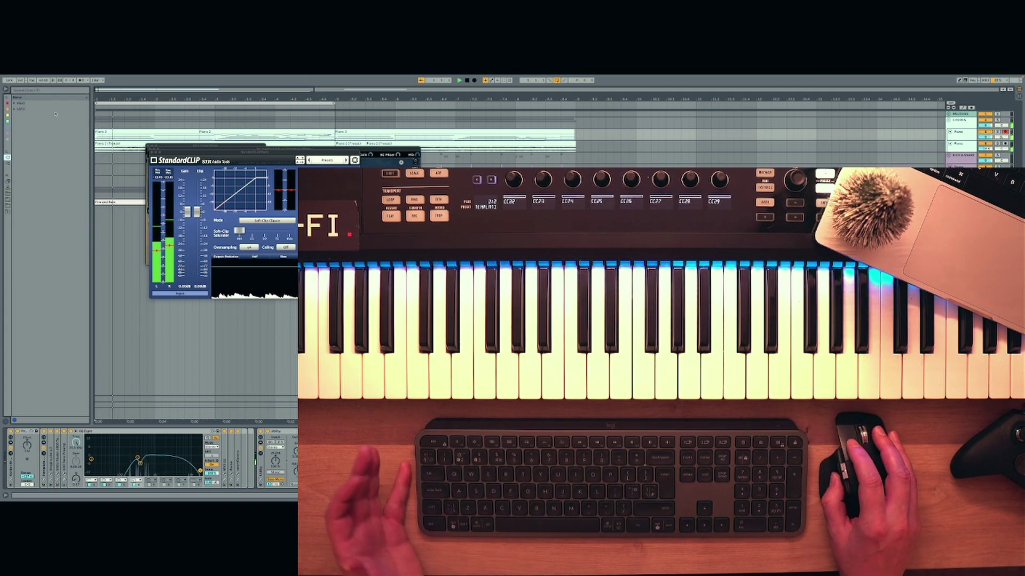
left_click(42, 92)
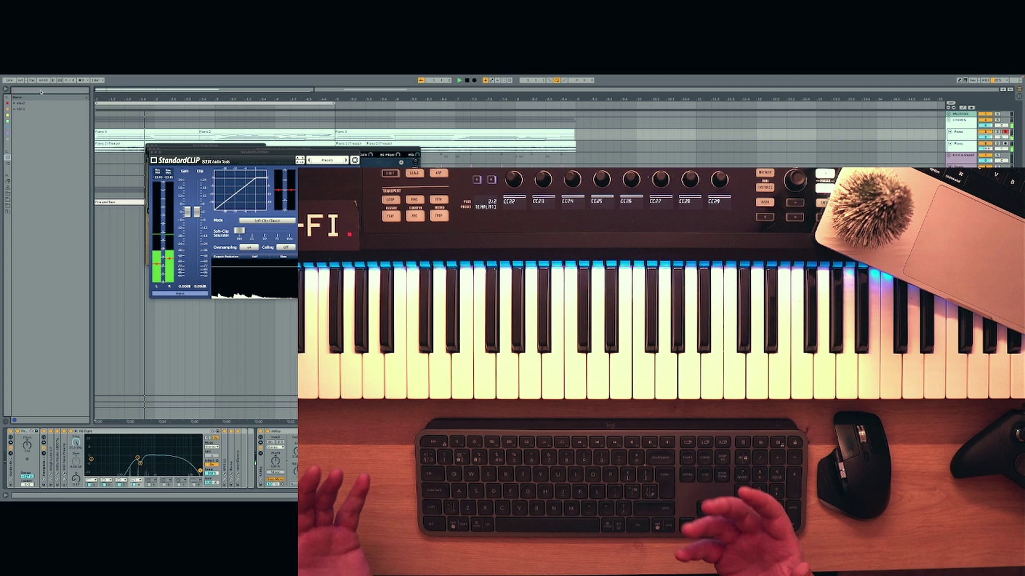
type("re")
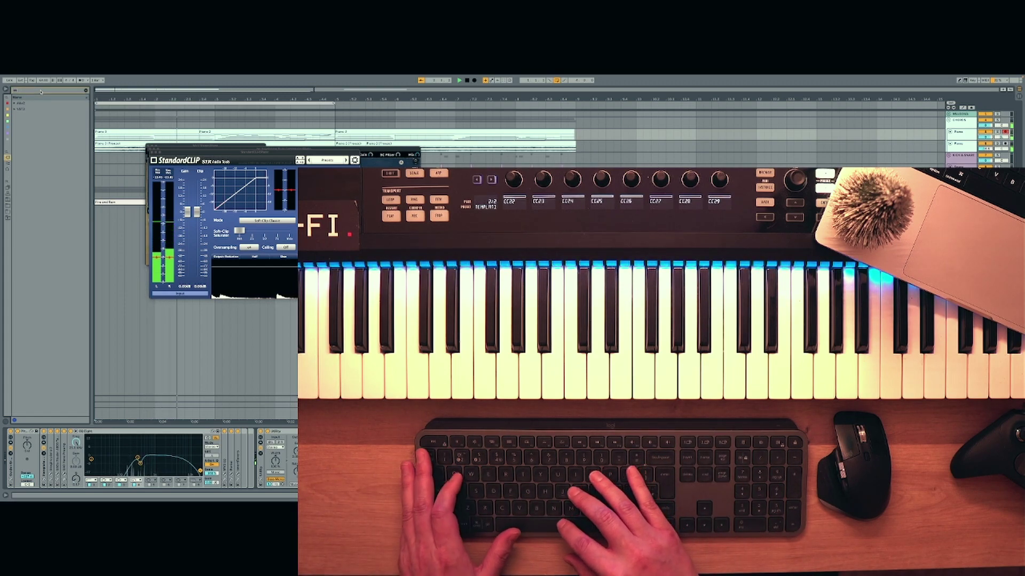
type("verb")
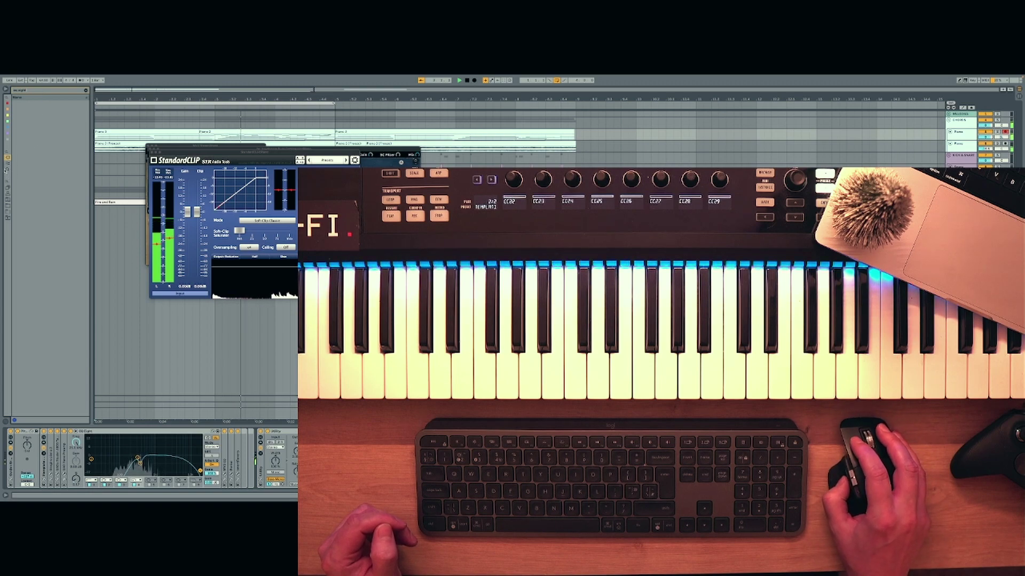
mouse_move(62, 77)
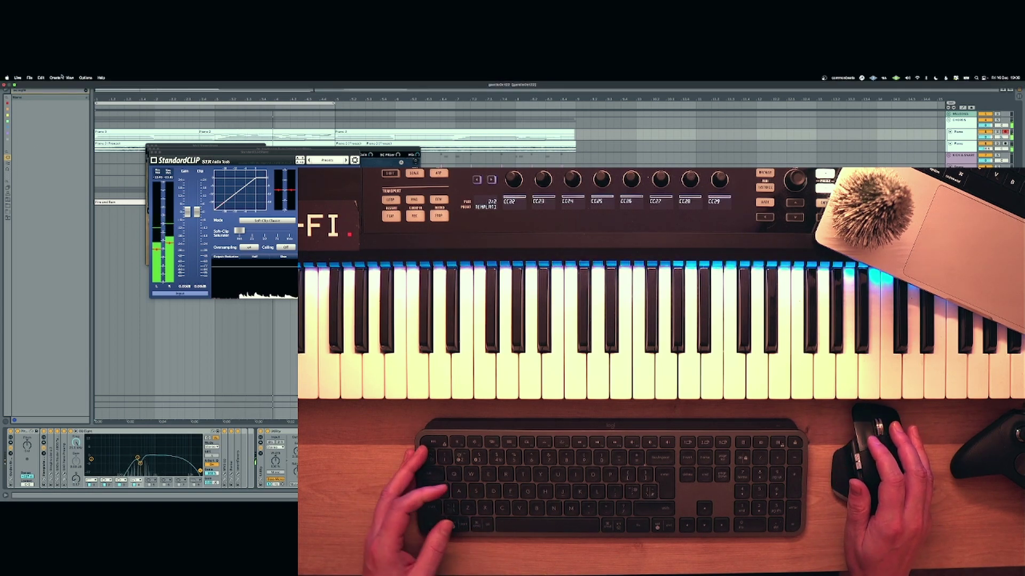
key("super+f")
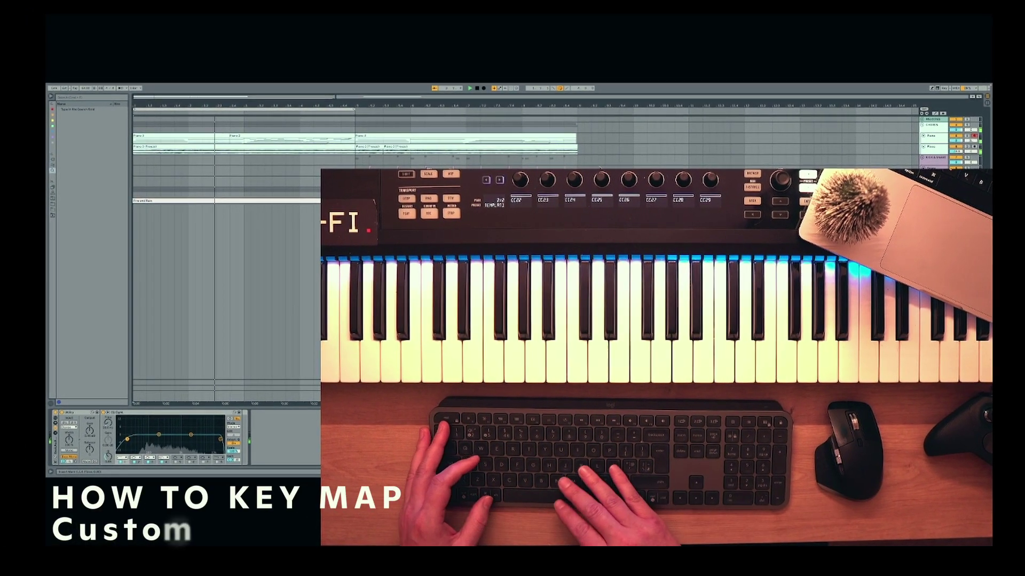
Step: Review the custom shortcut assignments in key mapping mode, leave the mode and stop playback
key("super+k")
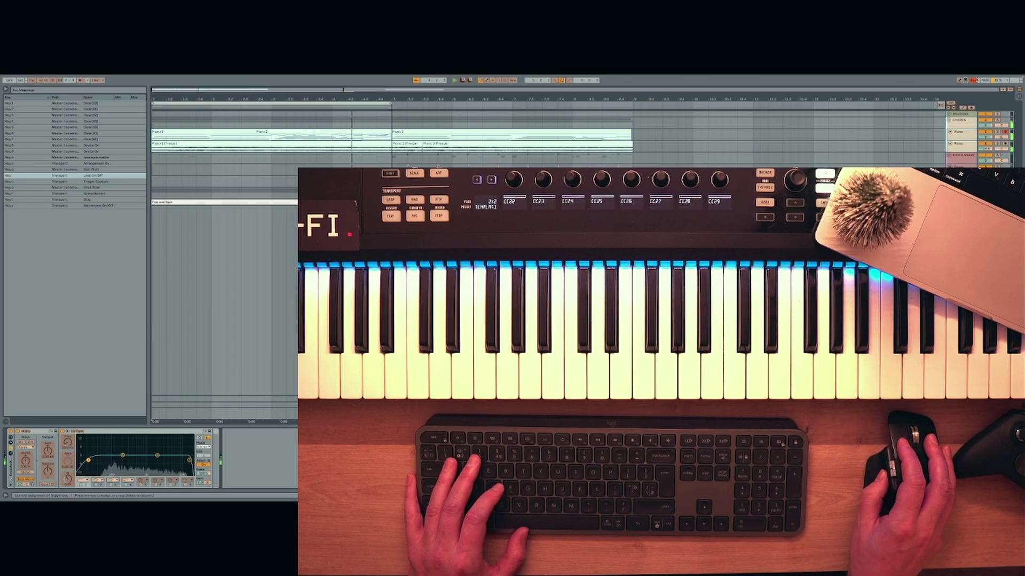
left_click(972, 80)
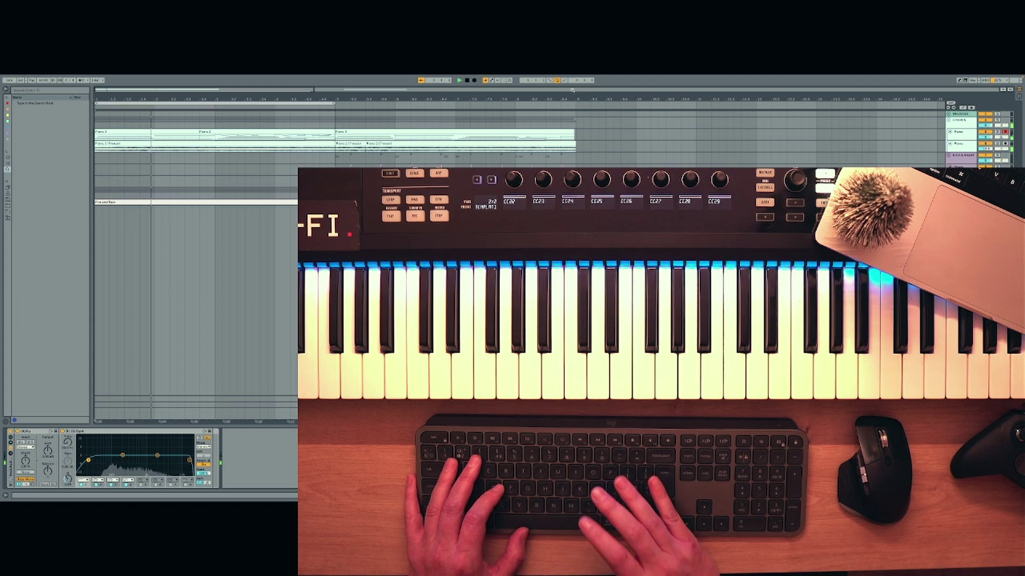
left_click(468, 80)
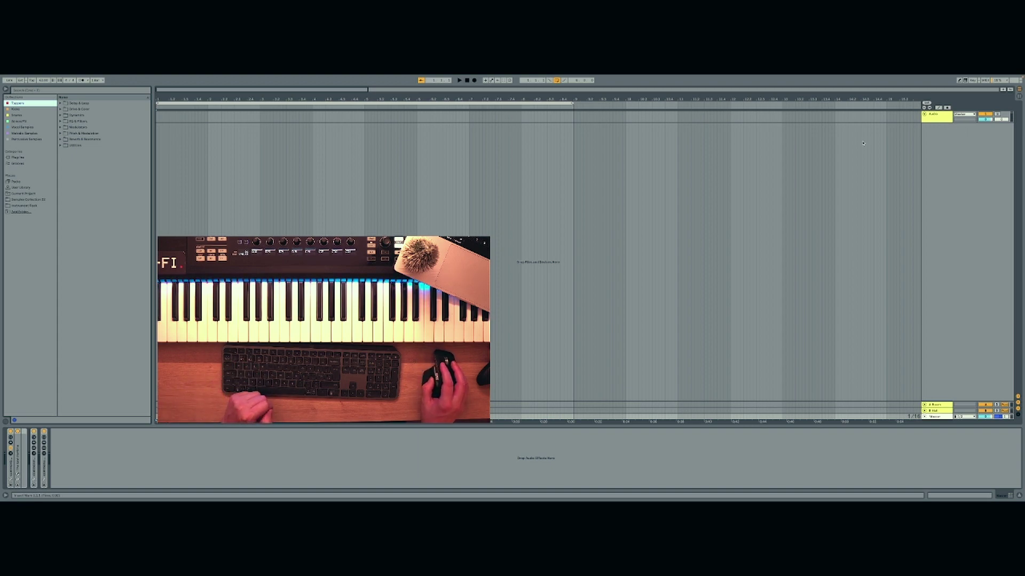
Step: Insert a MIDI track below the Audio track and group both tracks under the name "drums"
left_click(940, 117)
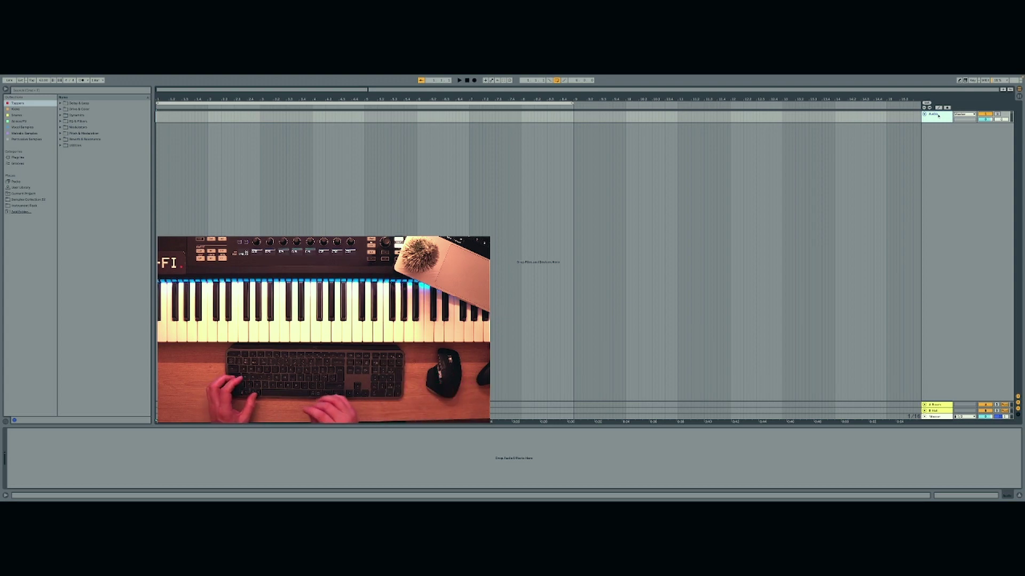
key("super+shift+t")
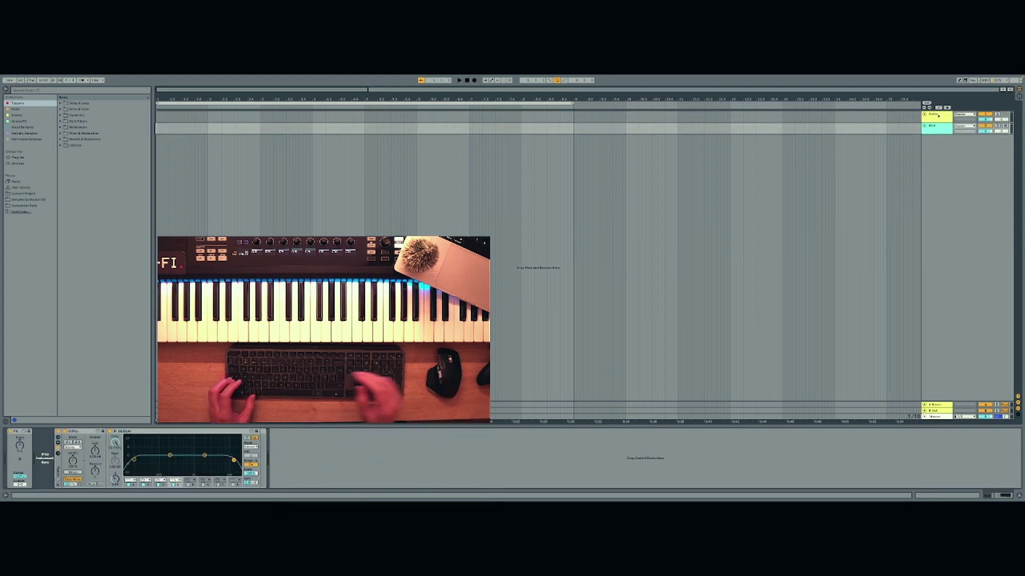
left_click(933, 120)
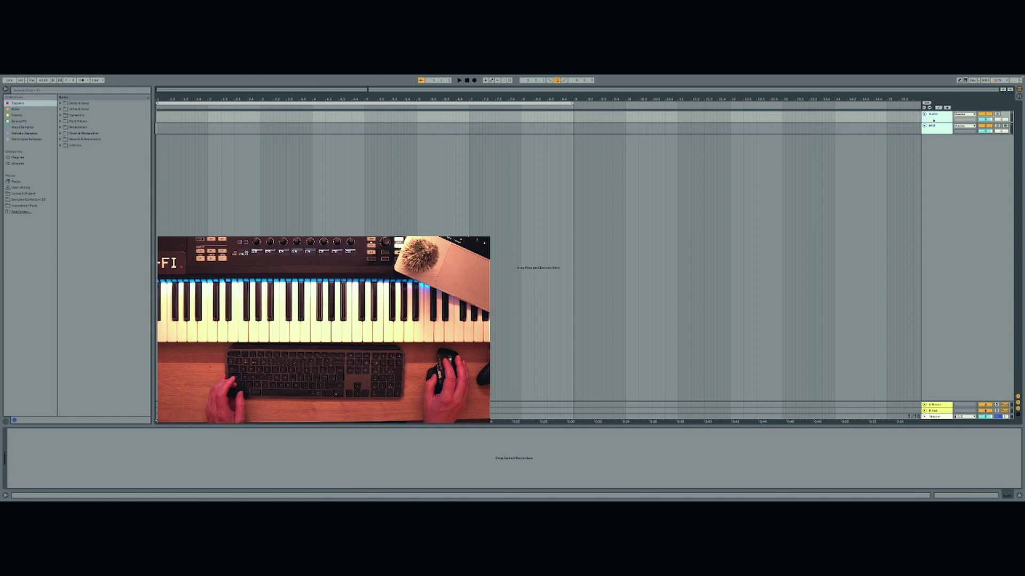
key("super+g")
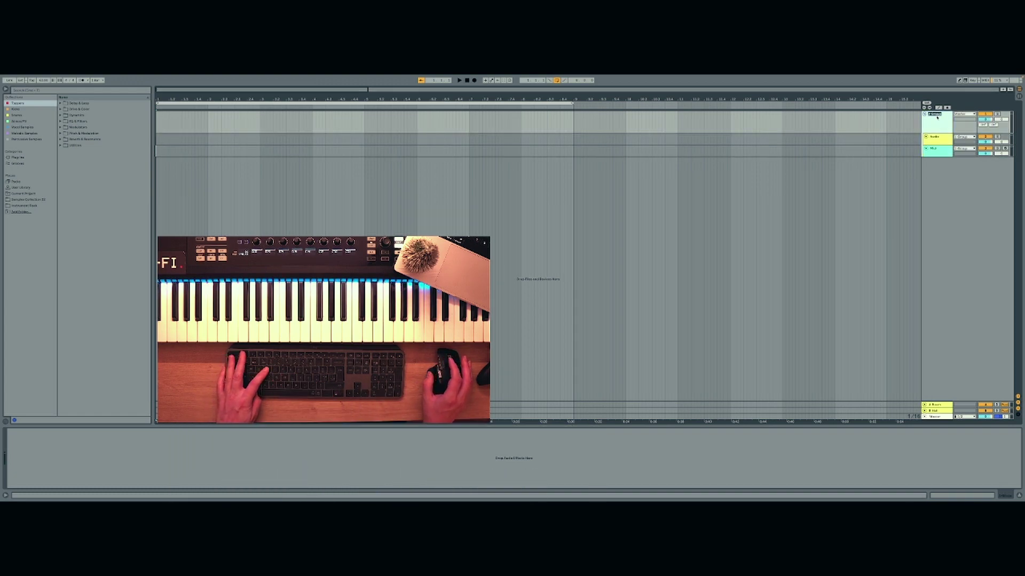
type("drums")
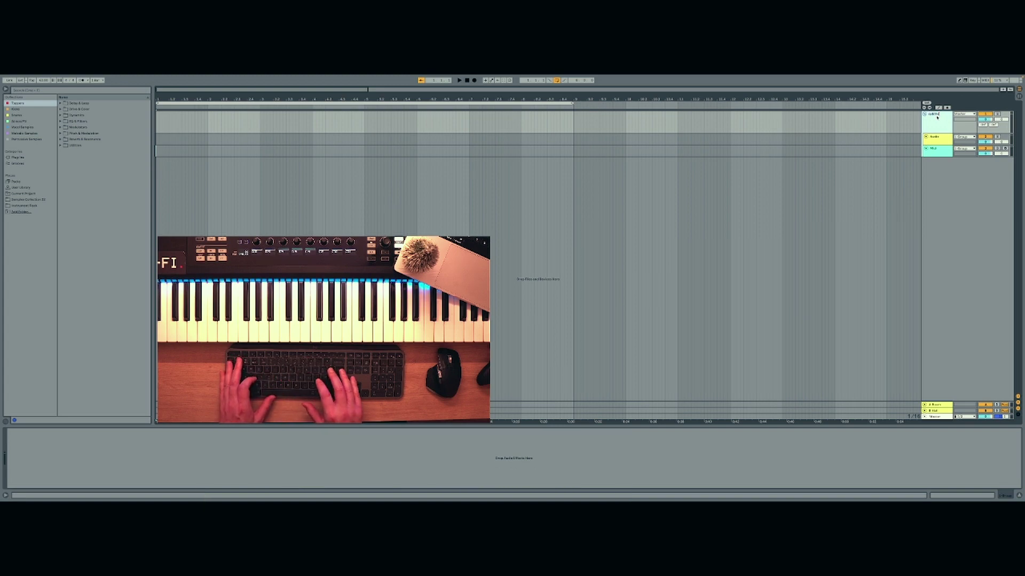
key("Return")
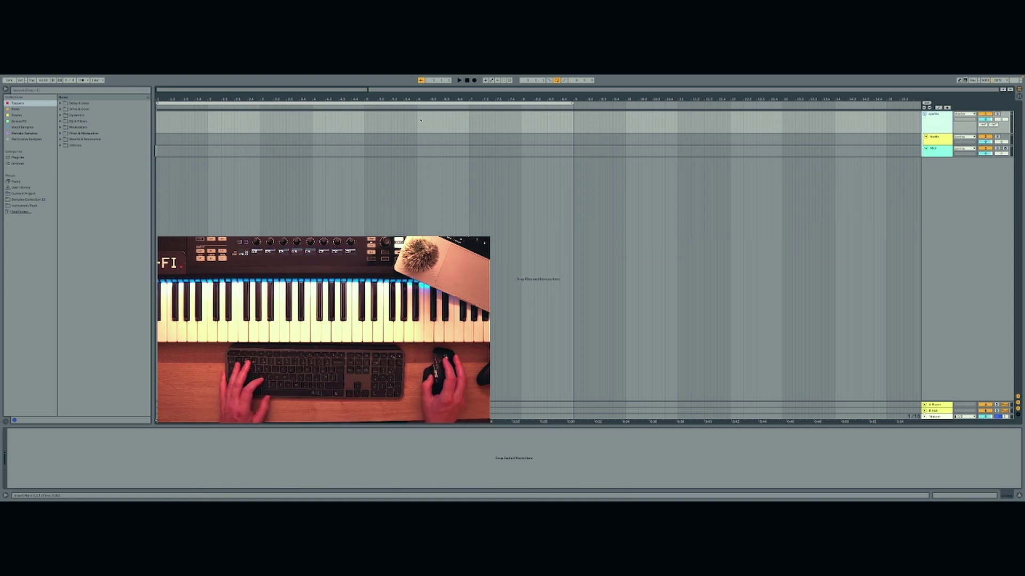
Step: Search the browser for "glue comp" and add the Glue Compressor to the drums group
key("super+f")
type("glue comp")
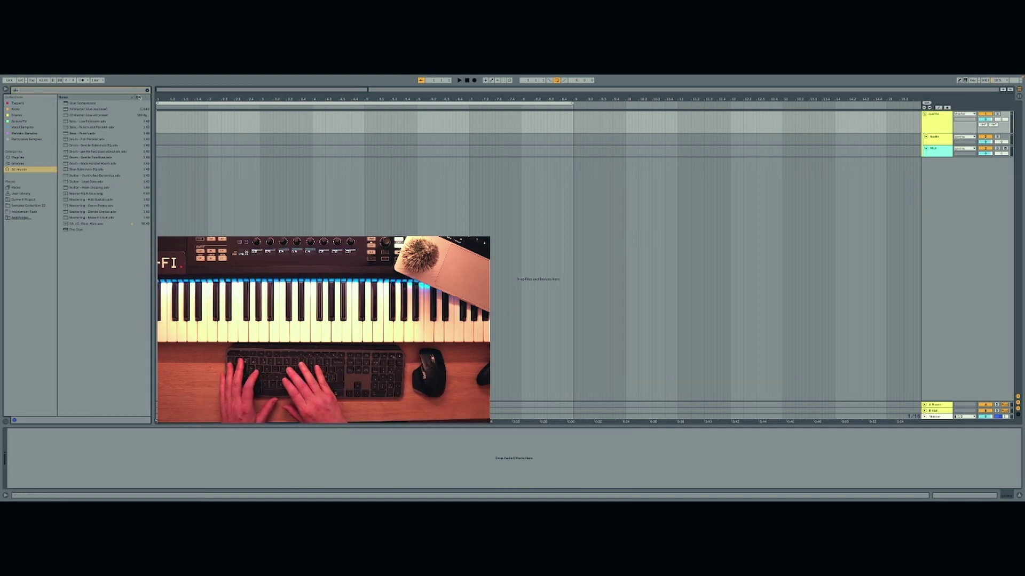
double_click(87, 104)
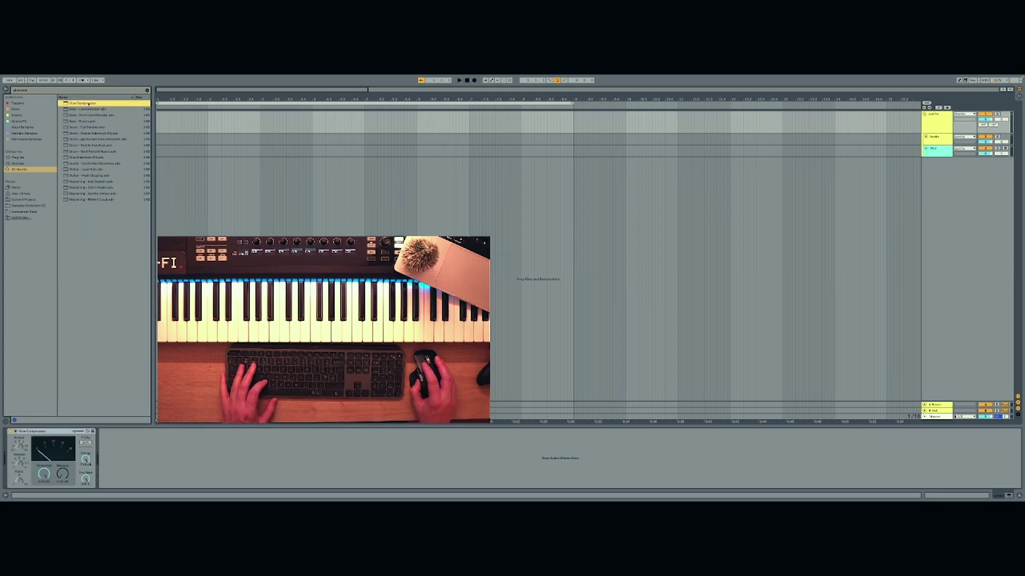
Step: Check the device chains on the synths group and on its Audio track
left_click(939, 134)
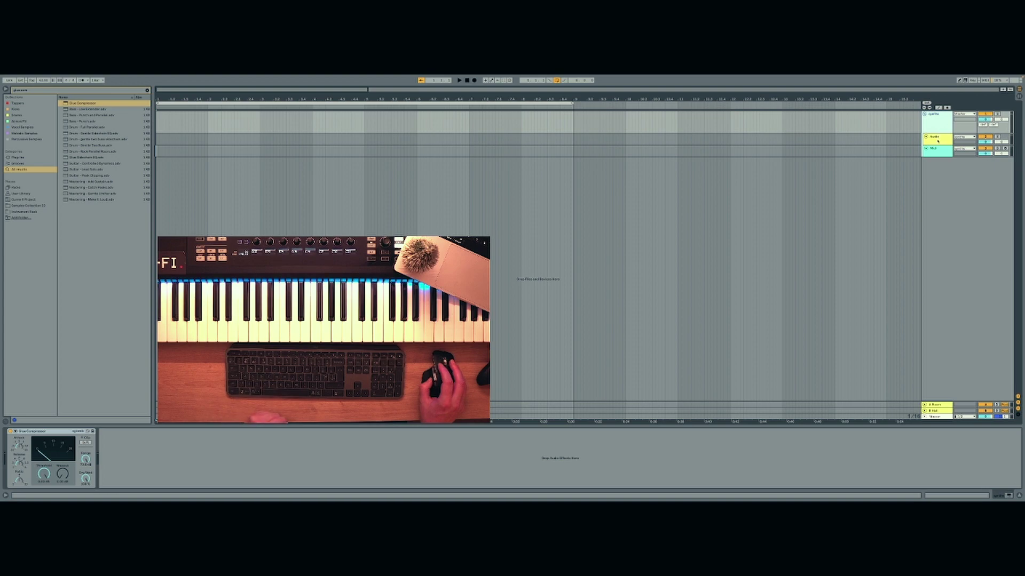
key("Up")
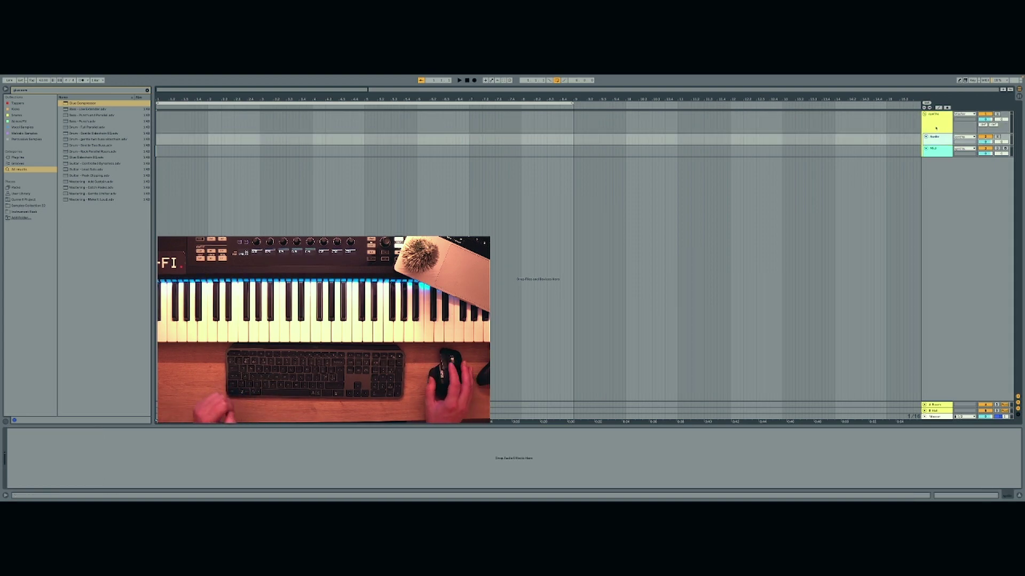
key("Down")
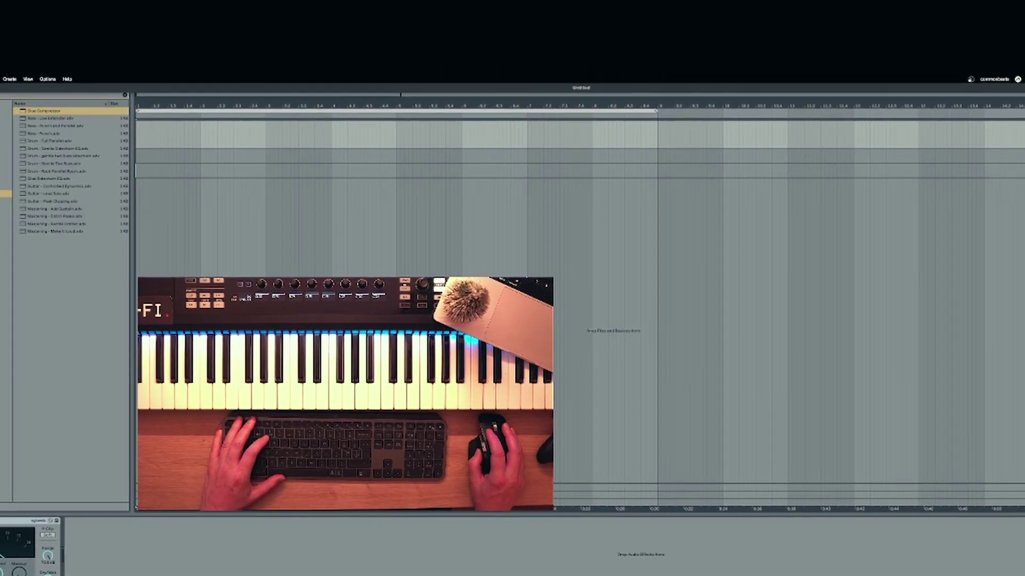
Step: Look at the options for saving the Live Set as a template and browse the Templates folder in the User Library
left_click(1, 84)
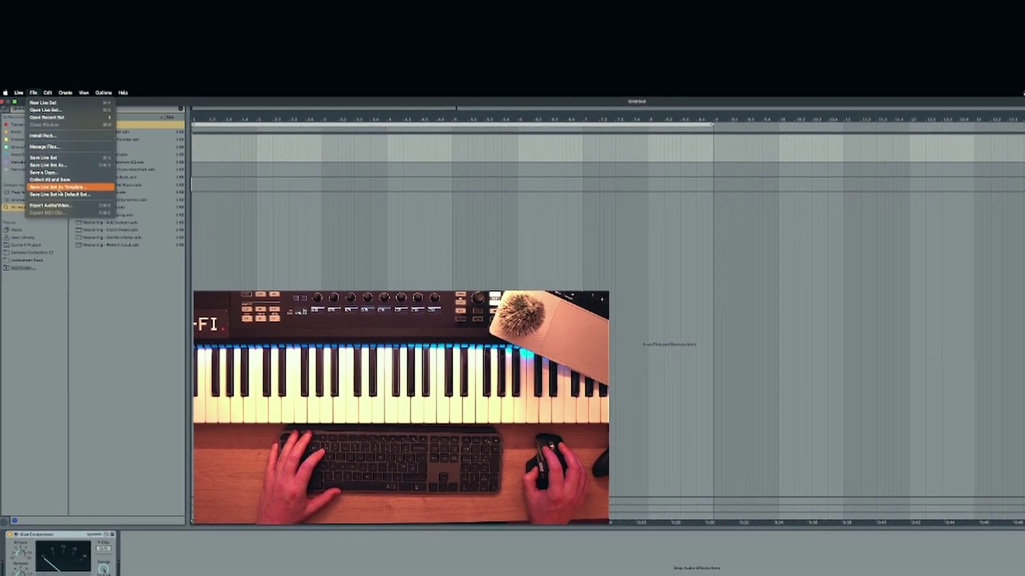
left_click(22, 312)
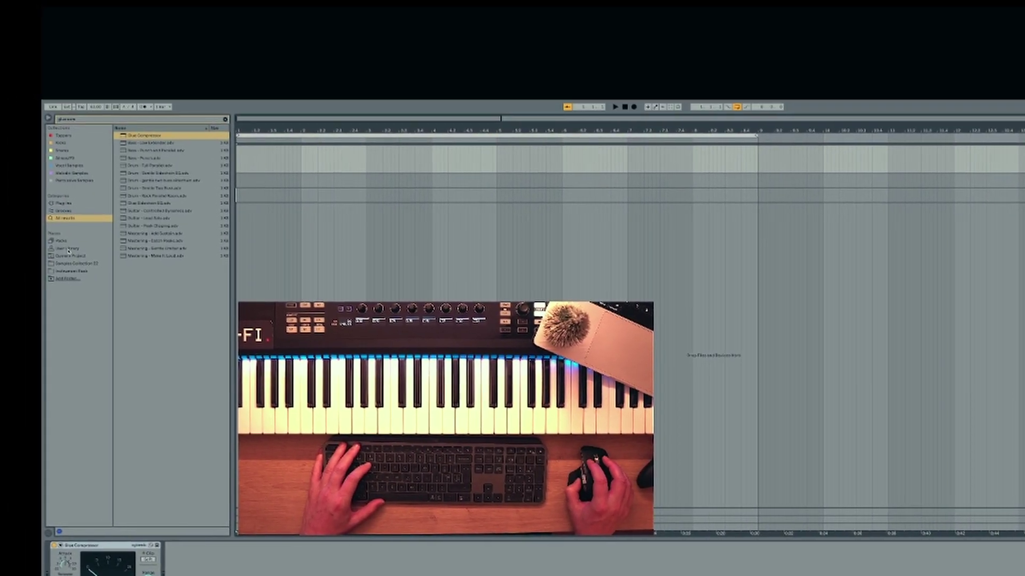
left_click(56, 246)
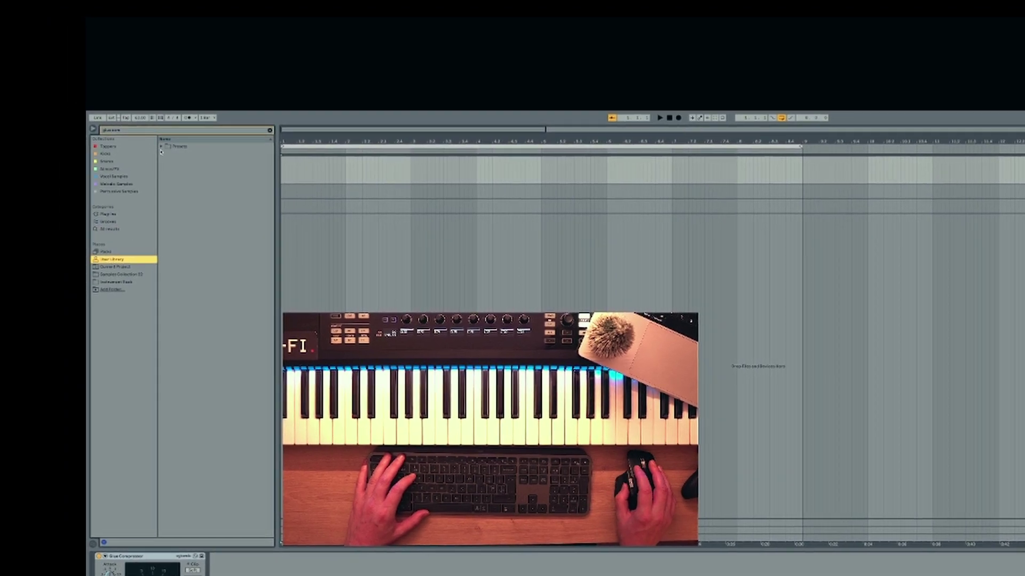
left_click(173, 206)
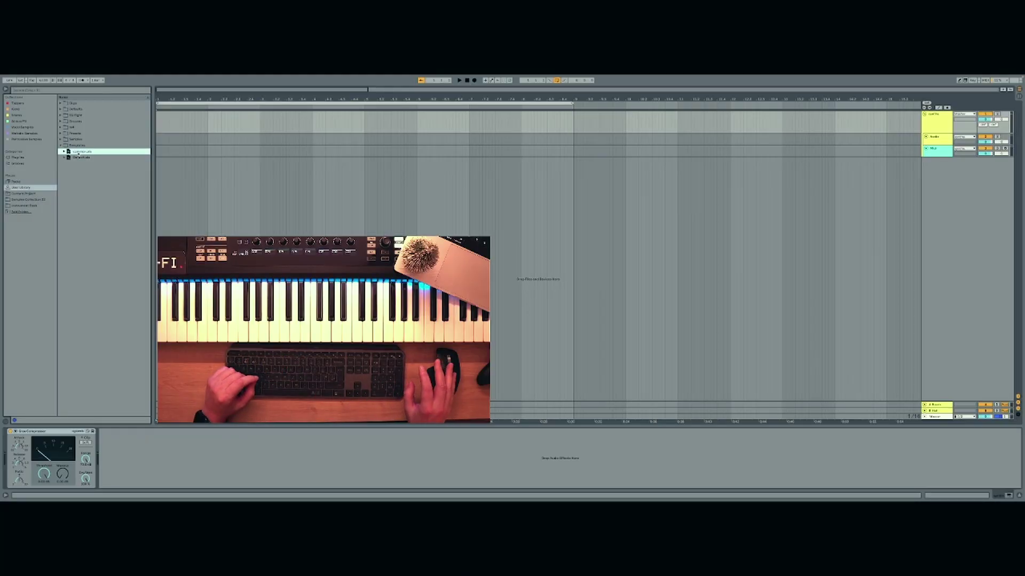
Step: Search the whole library for the Tuner device, add it to the Audio track and clear the search
left_click(940, 139)
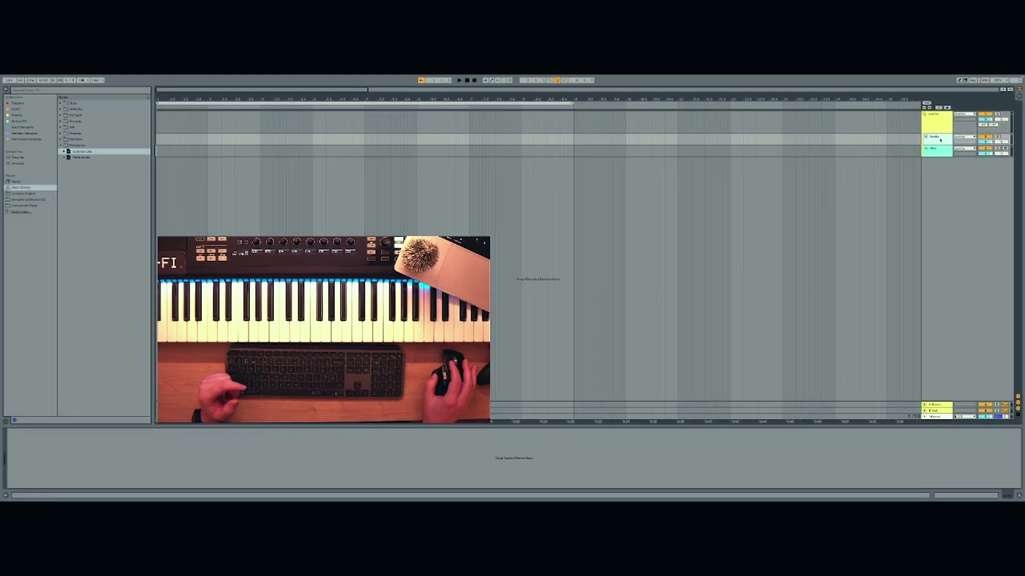
left_click(940, 152)
left_click(940, 140)
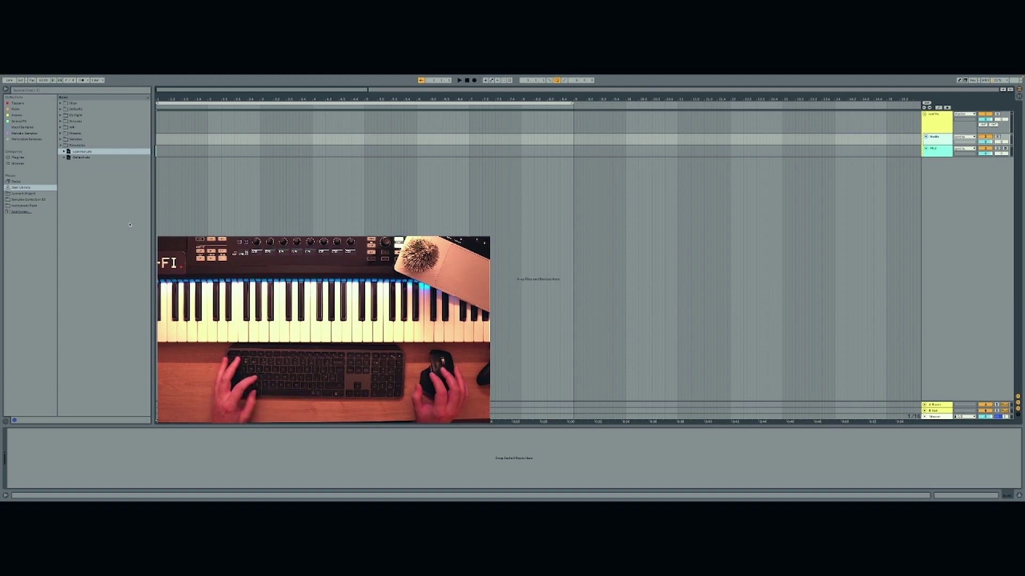
key("ctrl+f")
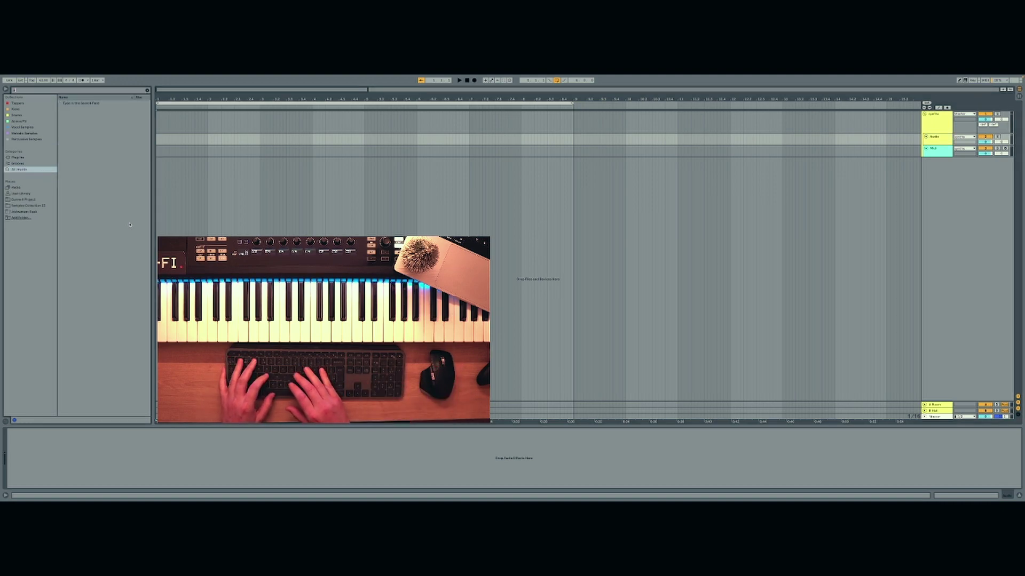
type("kener")
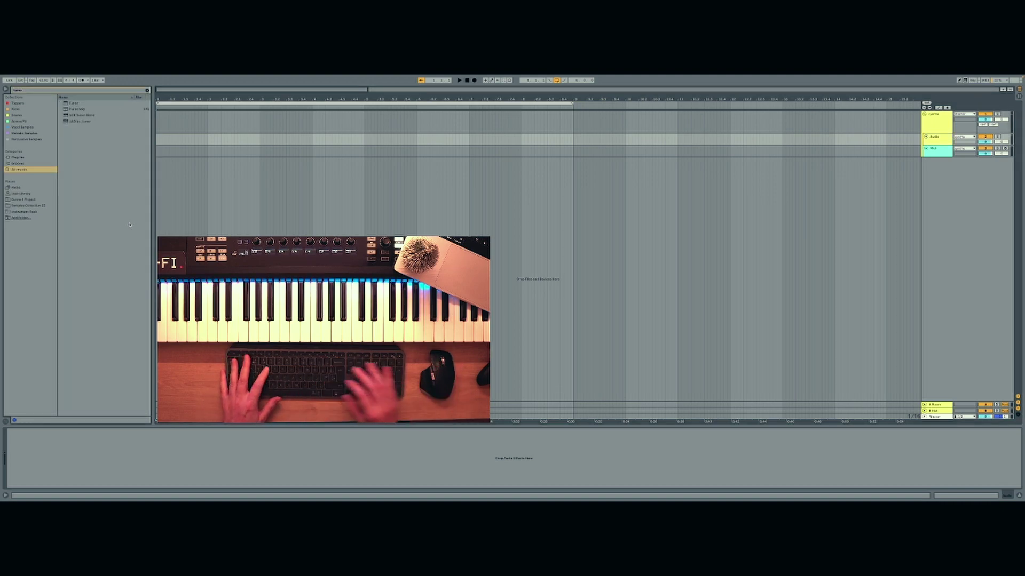
double_click(77, 109)
key("Escape")
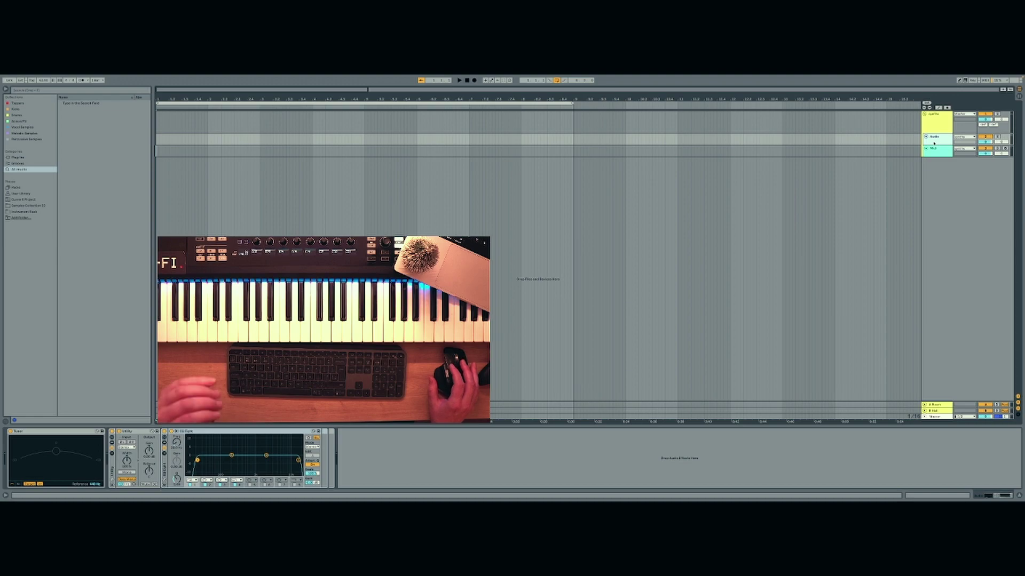
Step: Save the Audio track as the default audio track, replacing the existing default, and insert a new audio track
right_click(933, 143)
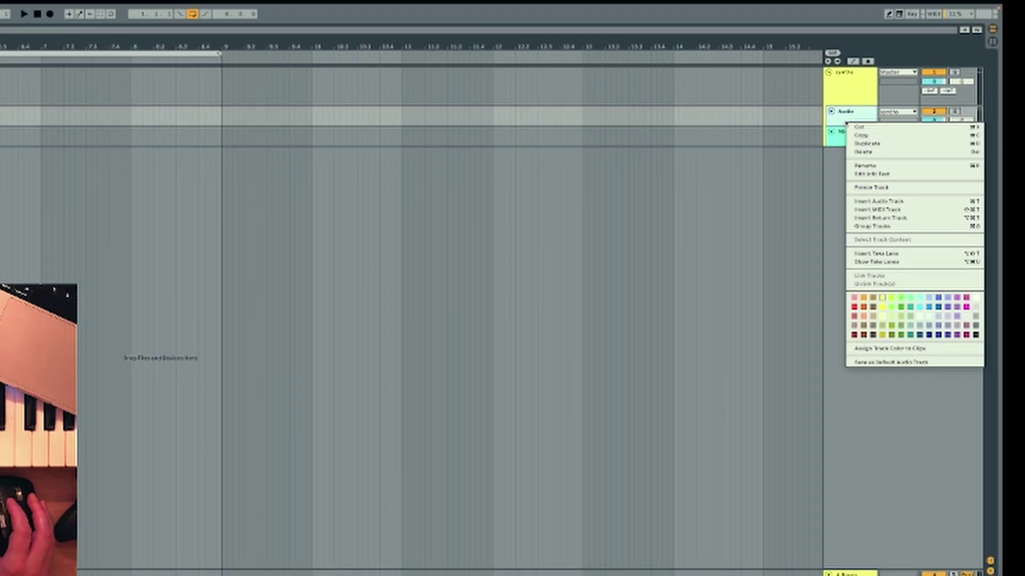
left_click(878, 363)
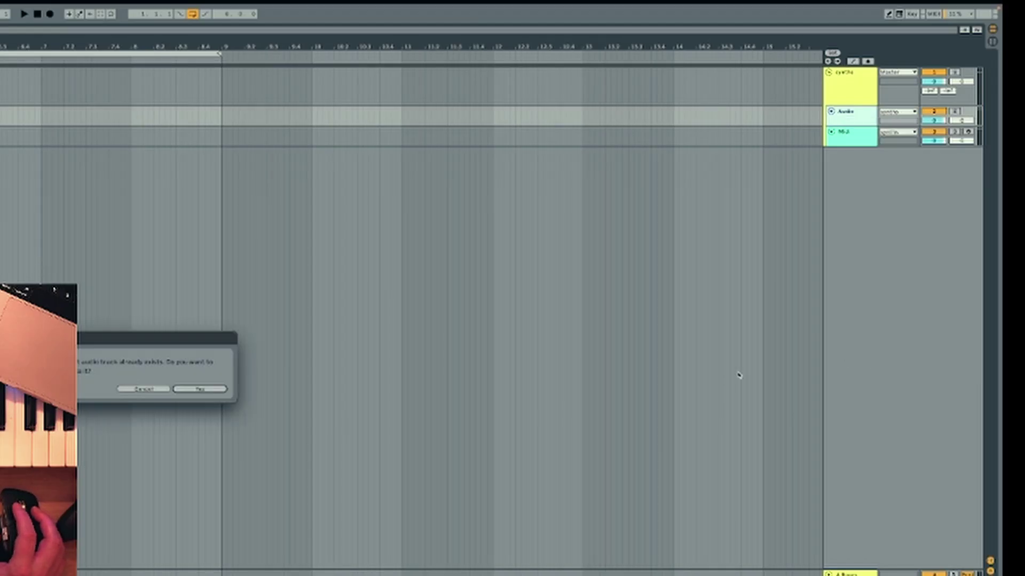
left_click(207, 390)
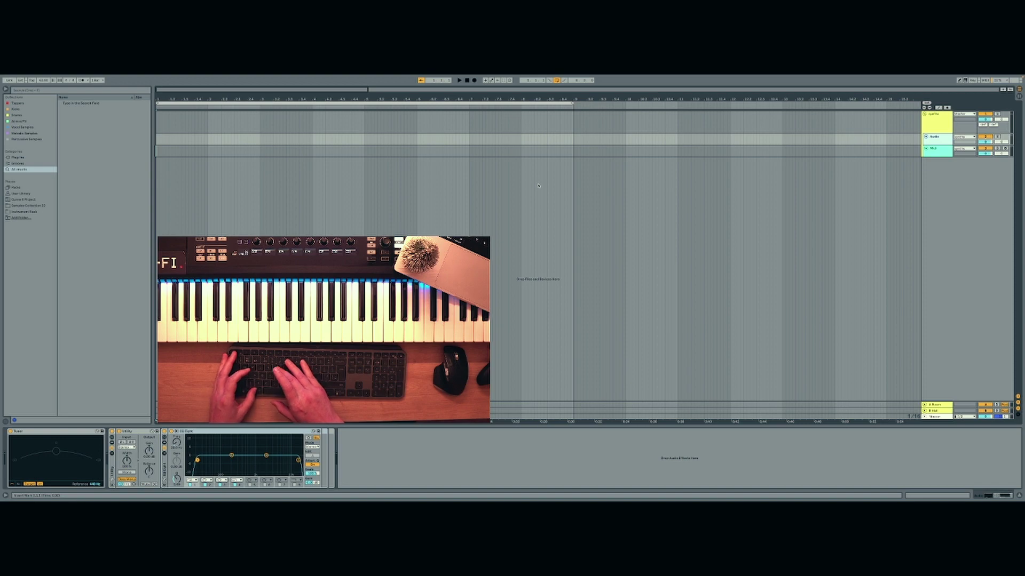
key("ctrl+t")
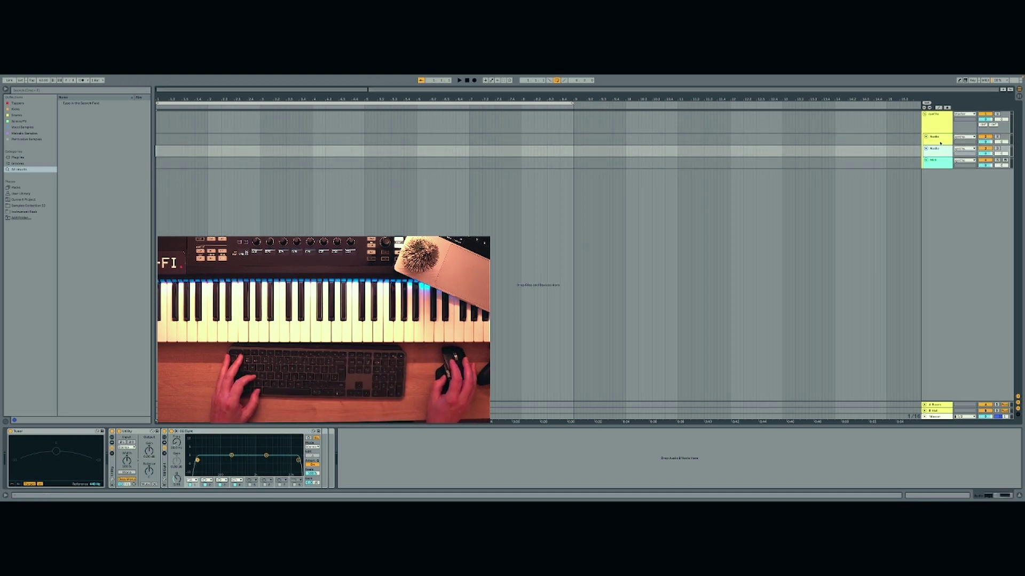
Step: Search the browser for "compressor" and add the Compressor to the end of the MIDI track's device chain
left_click(937, 164)
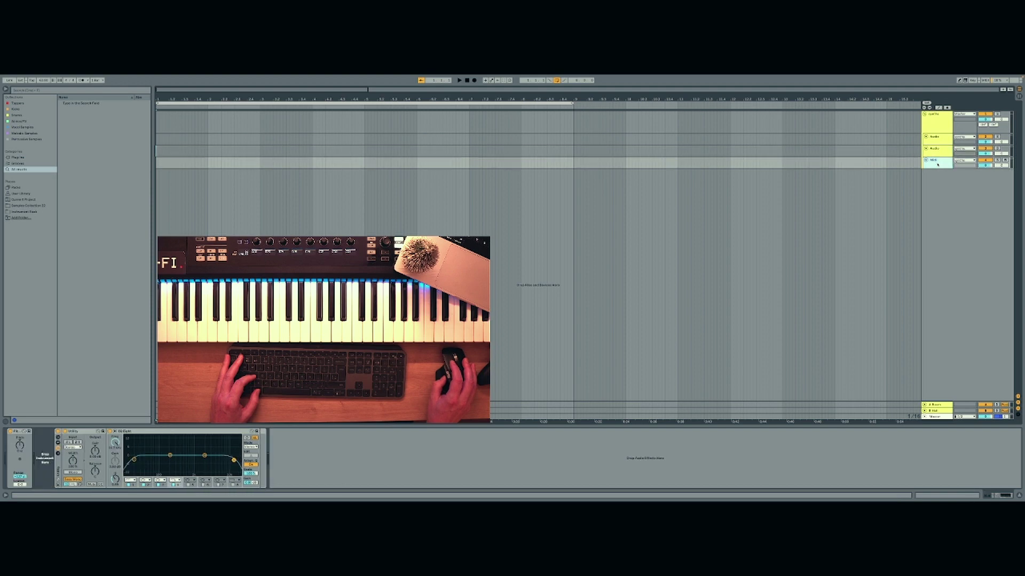
left_click(60, 92)
type("compressor")
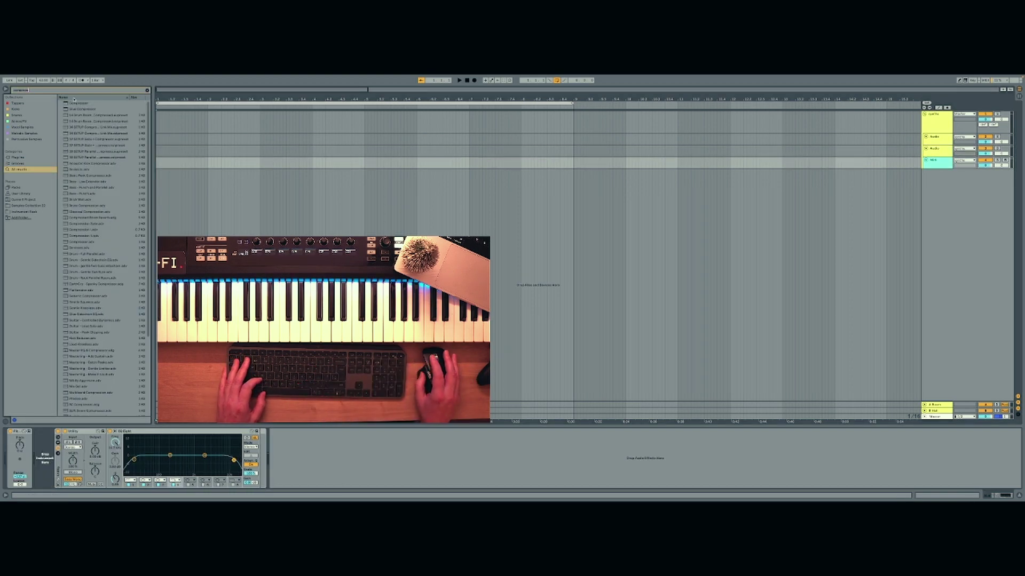
double_click(78, 103)
Step: Save the MIDI track as the default MIDI track, replacing the existing default, and insert a new MIDI track
right_click(942, 166)
left_click(971, 306)
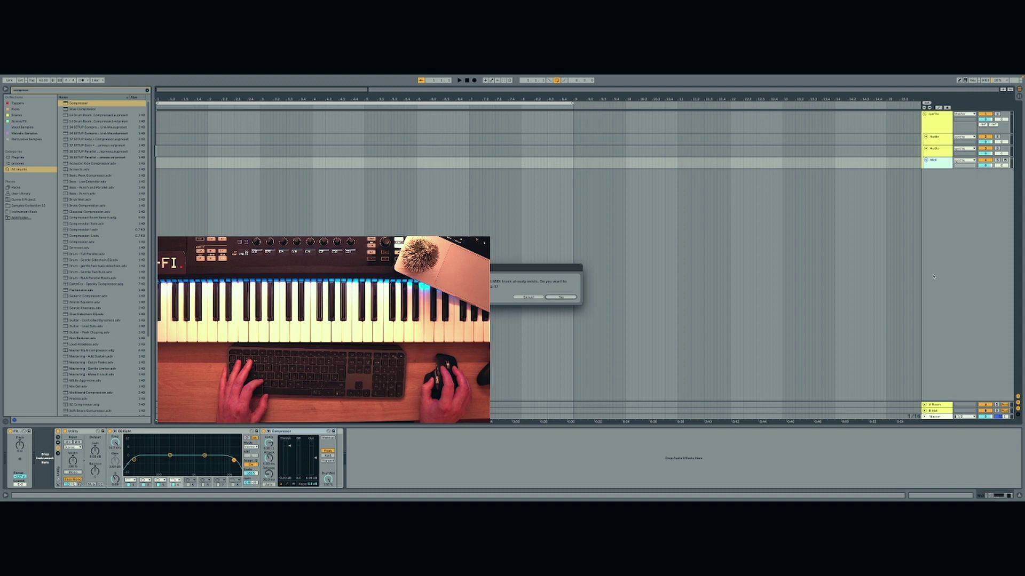
key("Return")
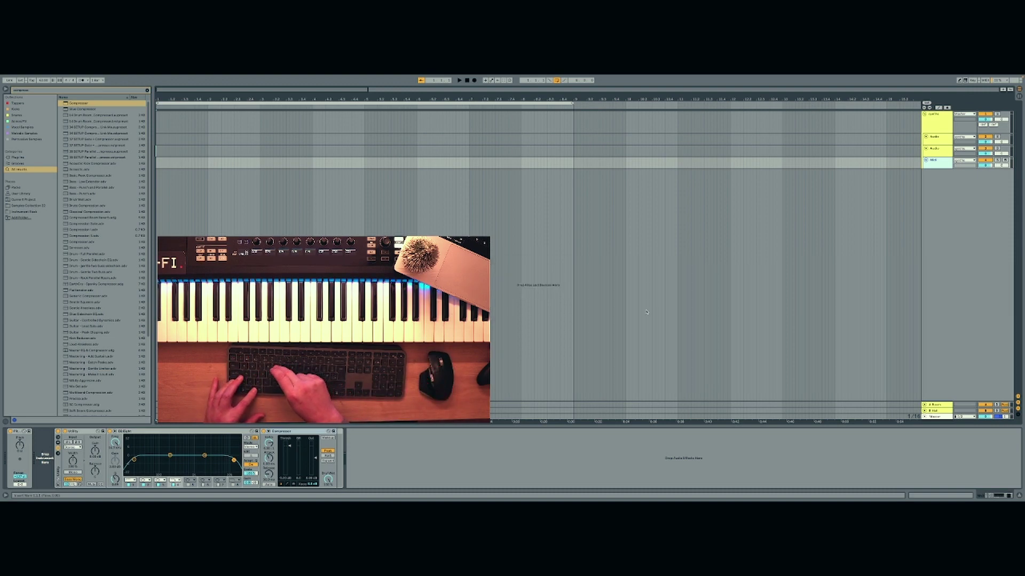
key("ctrl+shift+t")
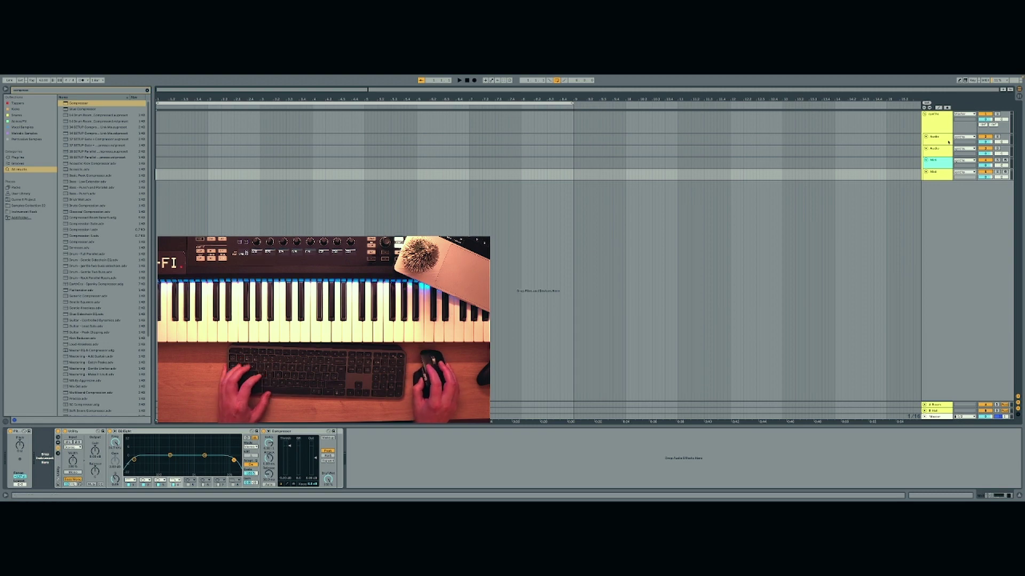
Step: Save the current set as the default Live Set and open the default template from the User Library's Templates folder
left_click(948, 142)
left_click(942, 178, "shift")
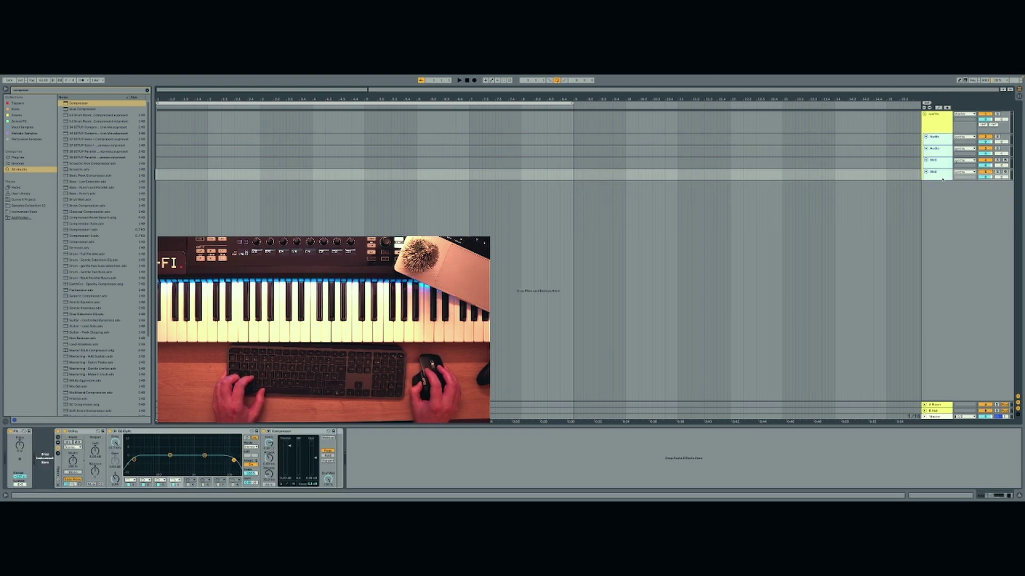
left_click(940, 132)
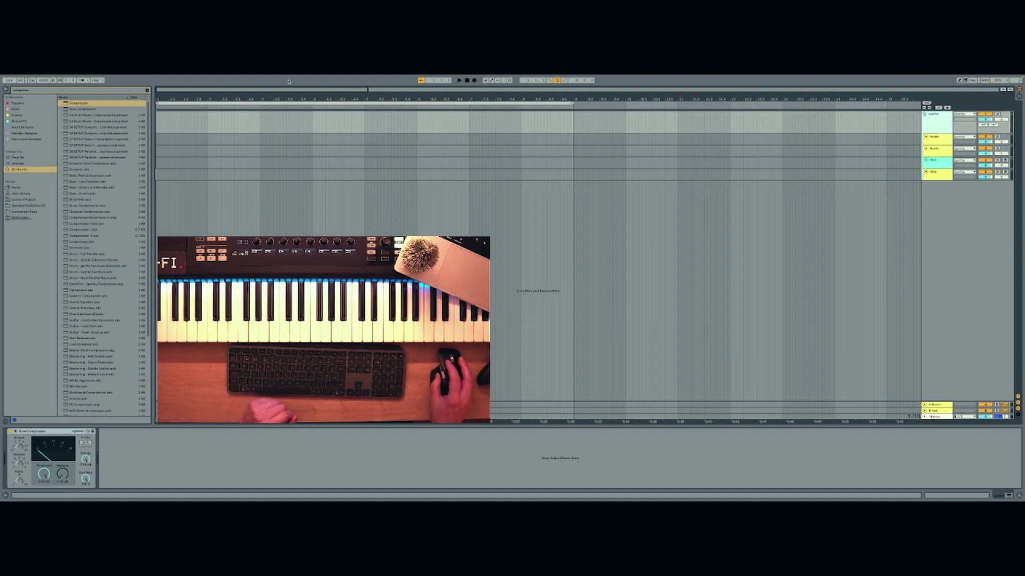
left_click(30, 77)
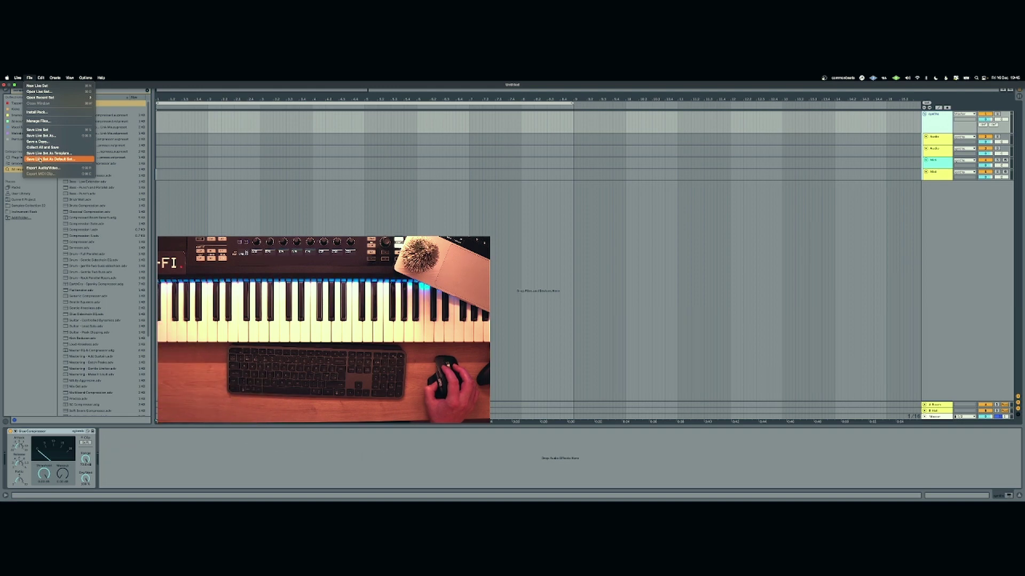
left_click(40, 160)
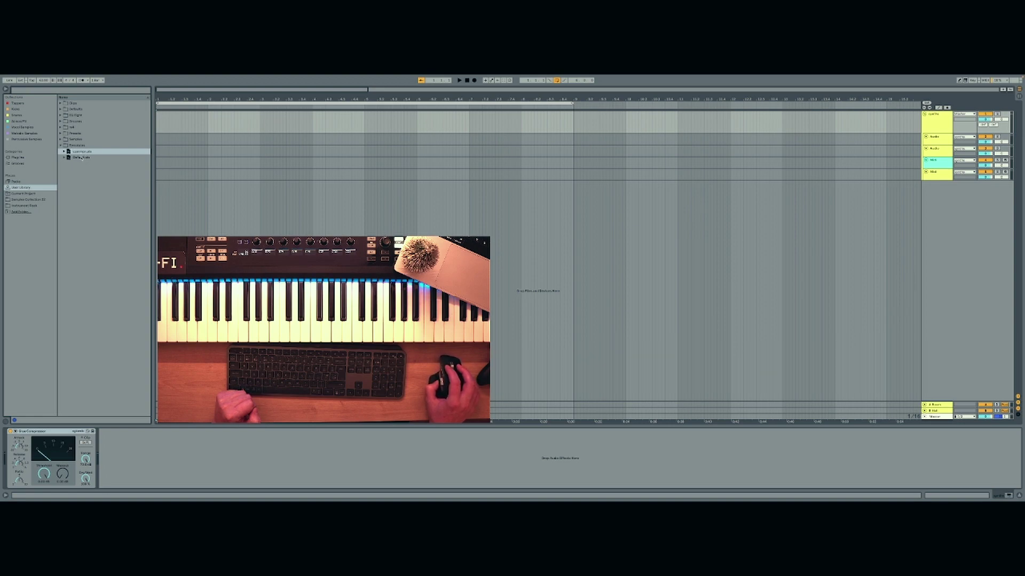
left_click(80, 158)
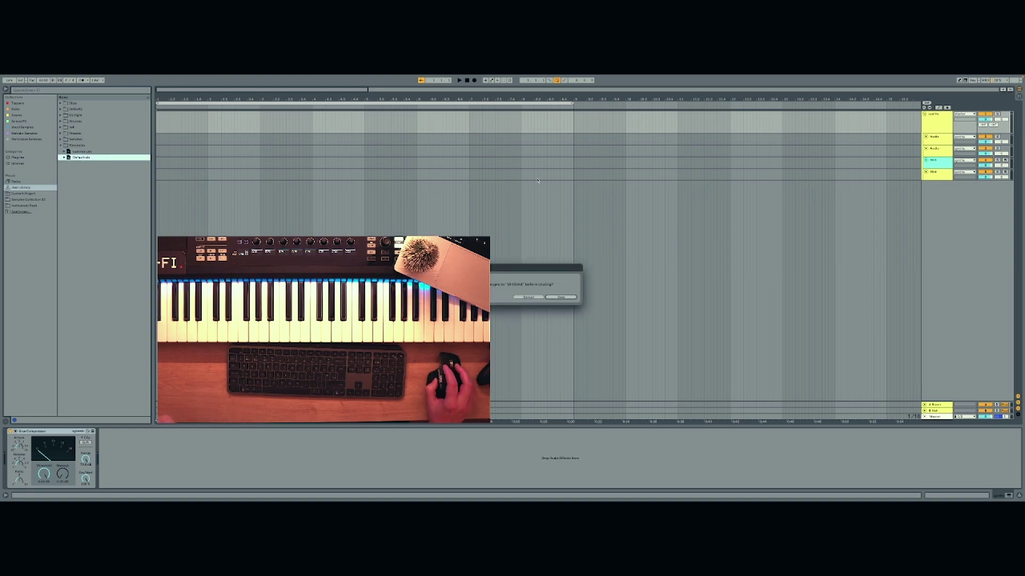